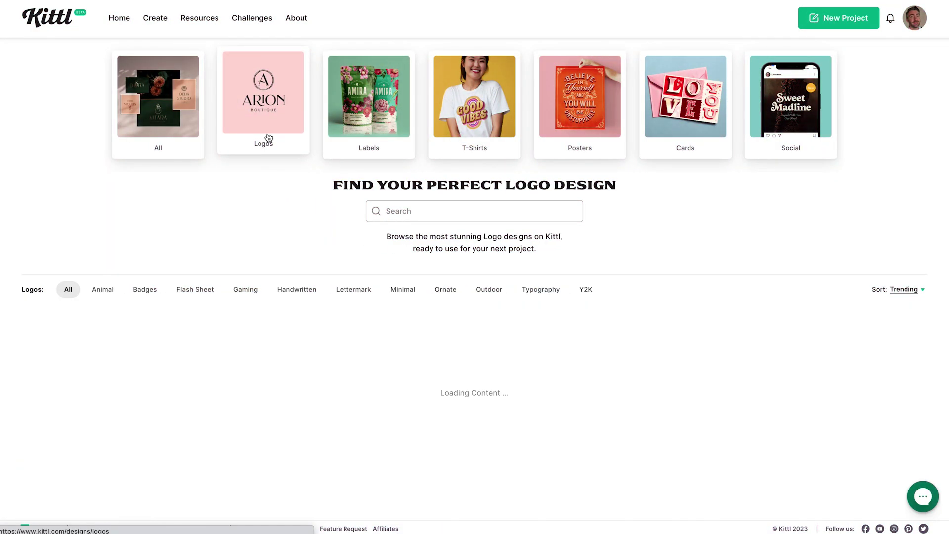
Browse the logo designs in the Ornate category
click(447, 290)
scroll(449, 294, down, 10)
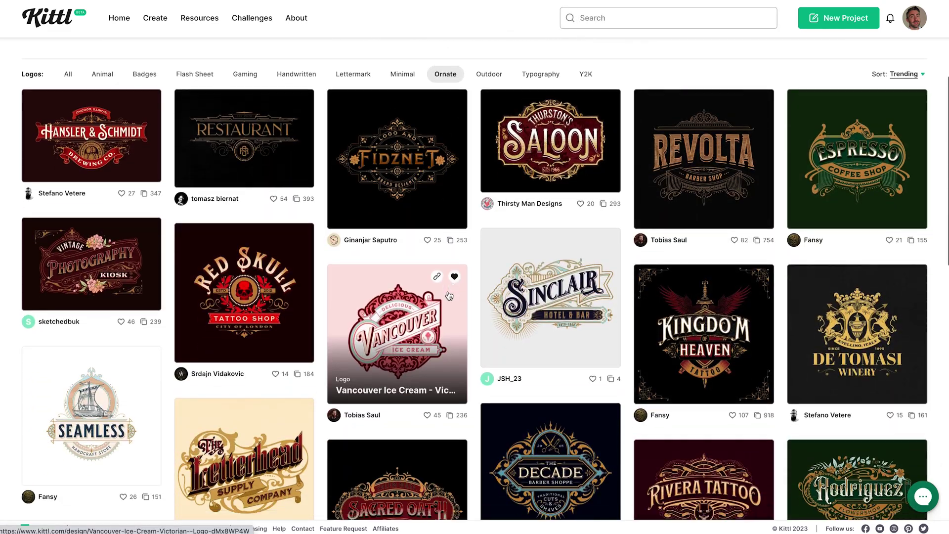
scroll(449, 295, down, 6)
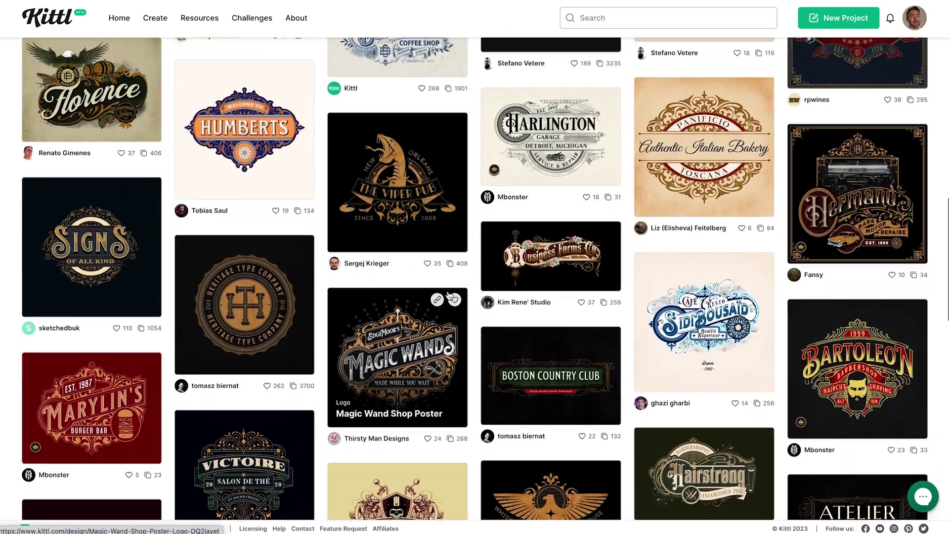
Search the logo designs for "sanborn" and open the New York Sanborn template for editing
scroll(450, 223, up, 15)
text(rn)
key(Return)
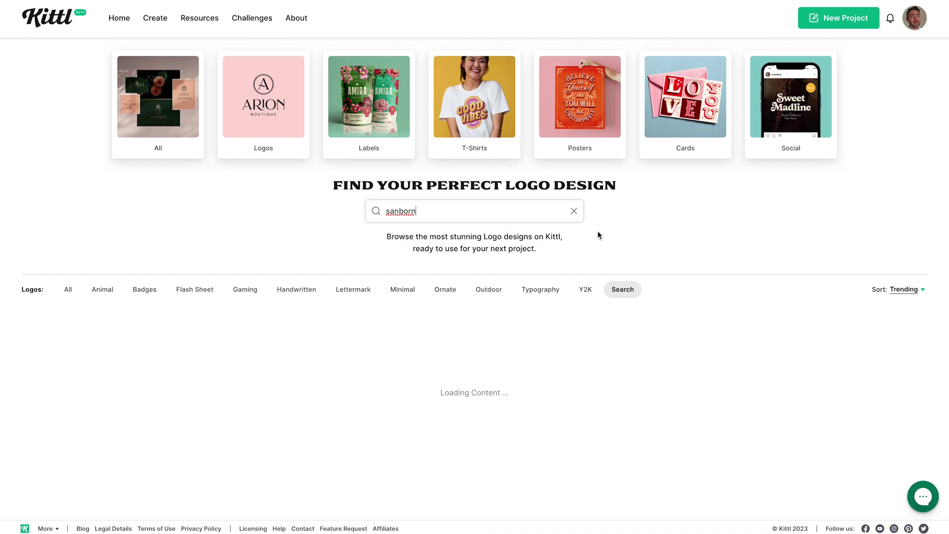
scroll(636, 236, down, 5)
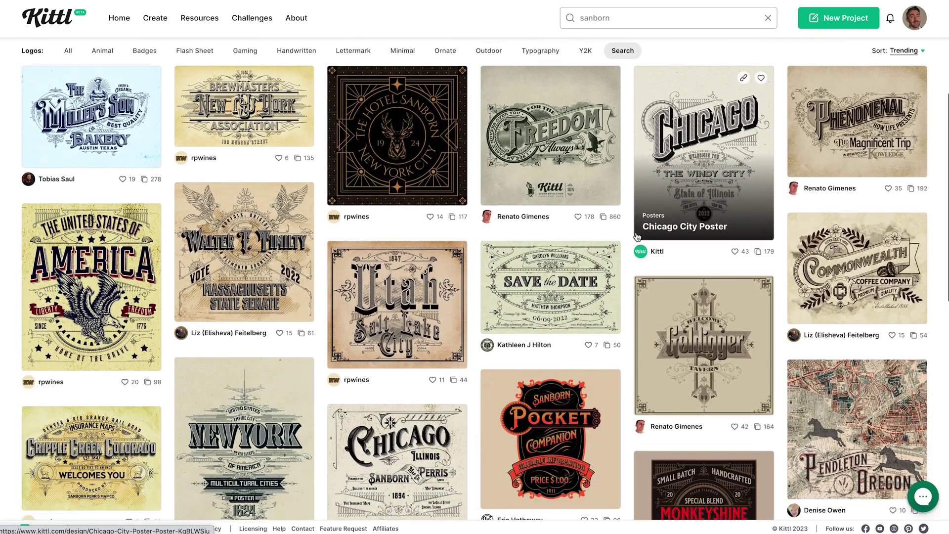
scroll(637, 237, down, 4)
click(278, 275)
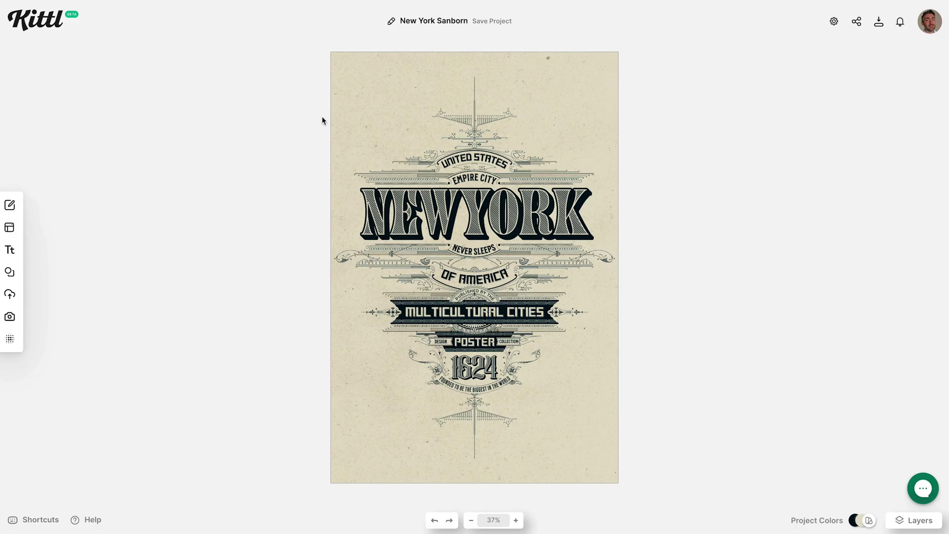
Replace the poster's NEWYORK headline with SHEFFIELD and widen its text box so the word fits on one line
click(444, 217)
double_click(444, 217)
text(S)
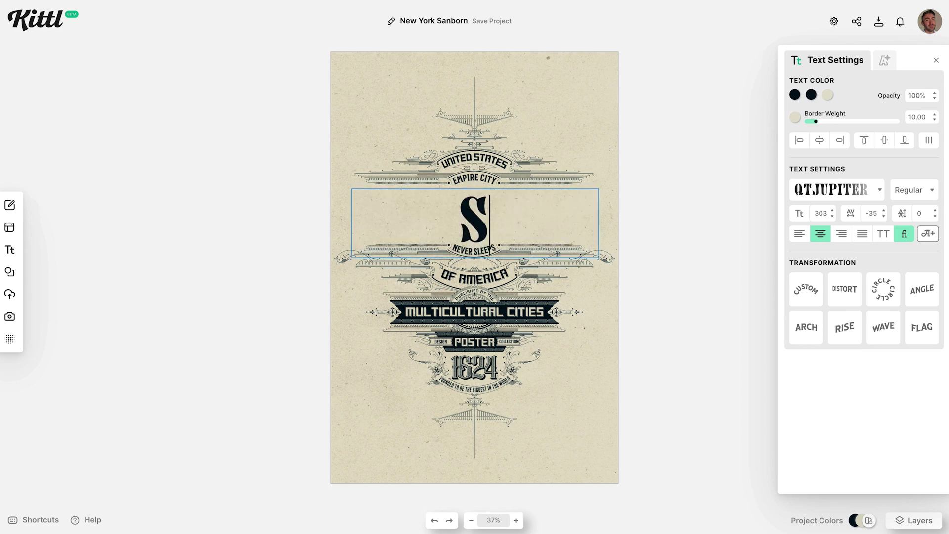
text(HEFFIELD)
key(Escape)
drag(599, 242, 612, 243)
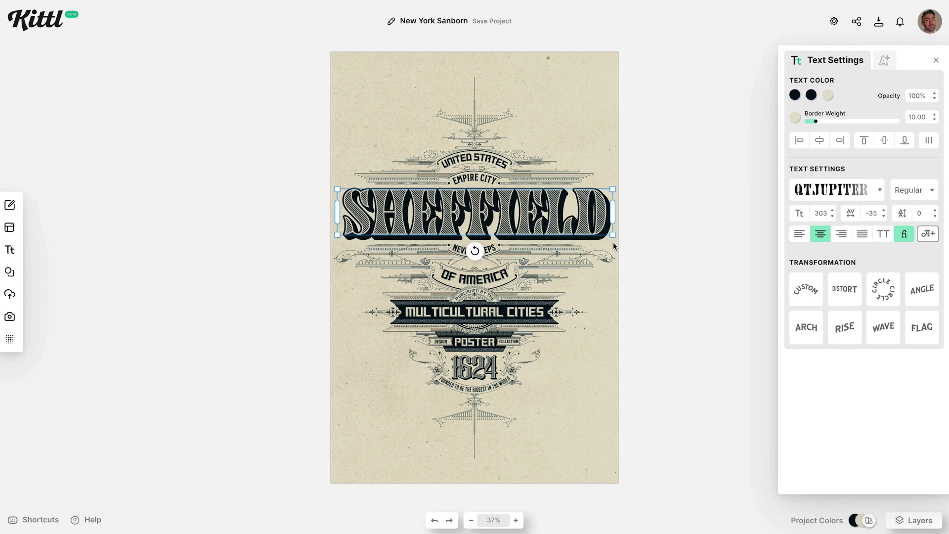
click(638, 260)
Examine the MULTICULTURAL CITIES banner and the OF AMERICA and UNITED STATES texts as editable elements
click(522, 310)
click(492, 277)
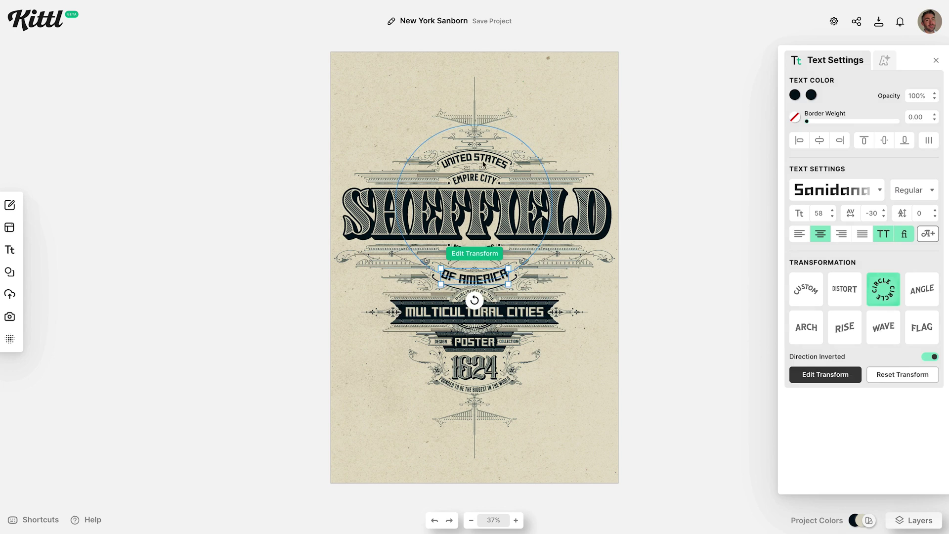
click(483, 159)
click(568, 147)
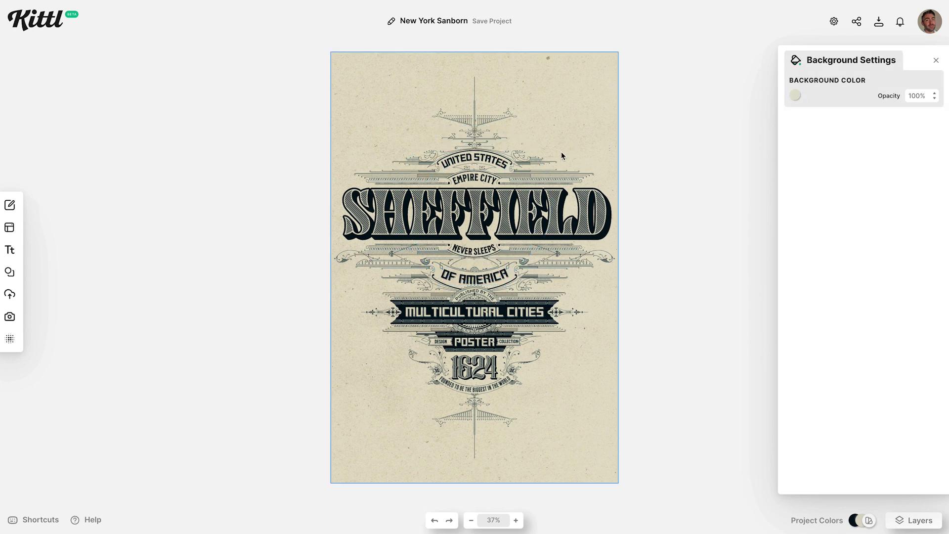
Create a new landscape project with a 1920 × 1080 px artboard
click(19, 205)
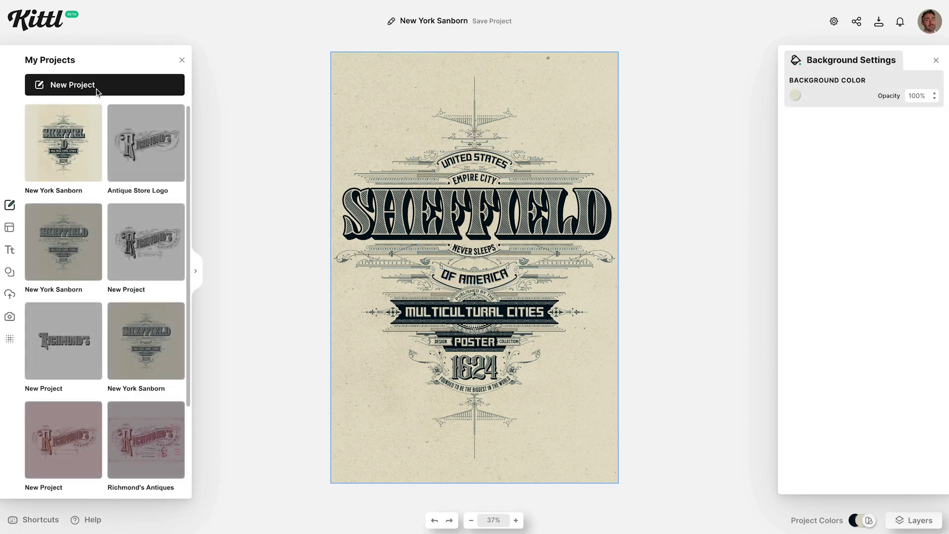
click(98, 92)
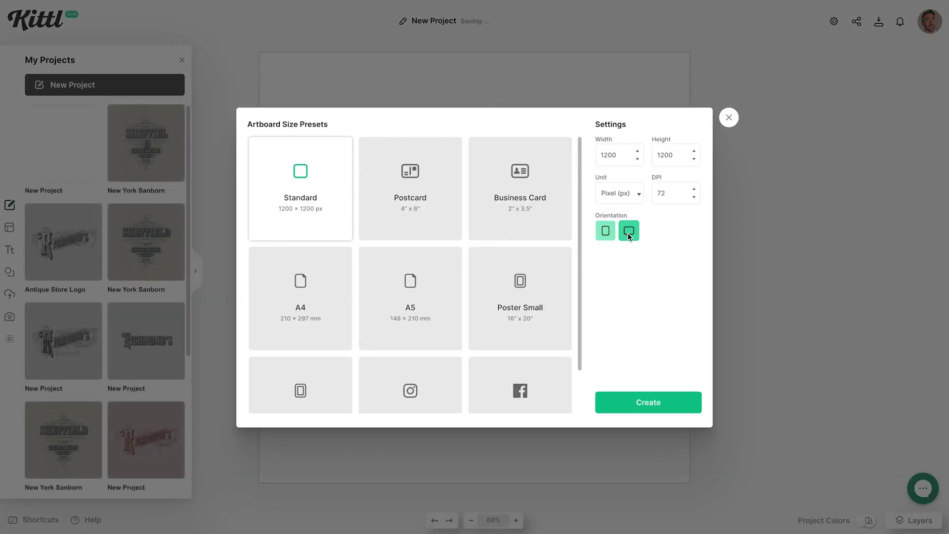
text(1920)
key(Tab)
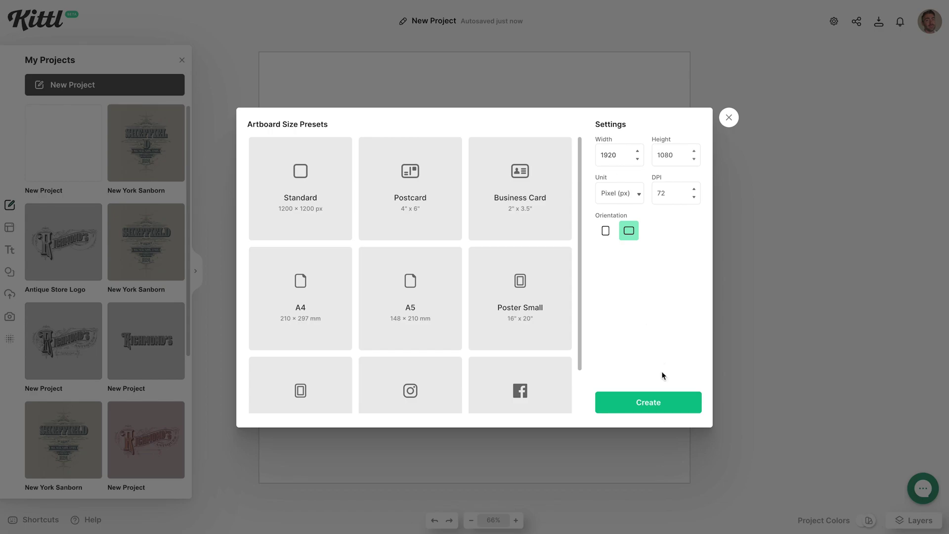
click(664, 406)
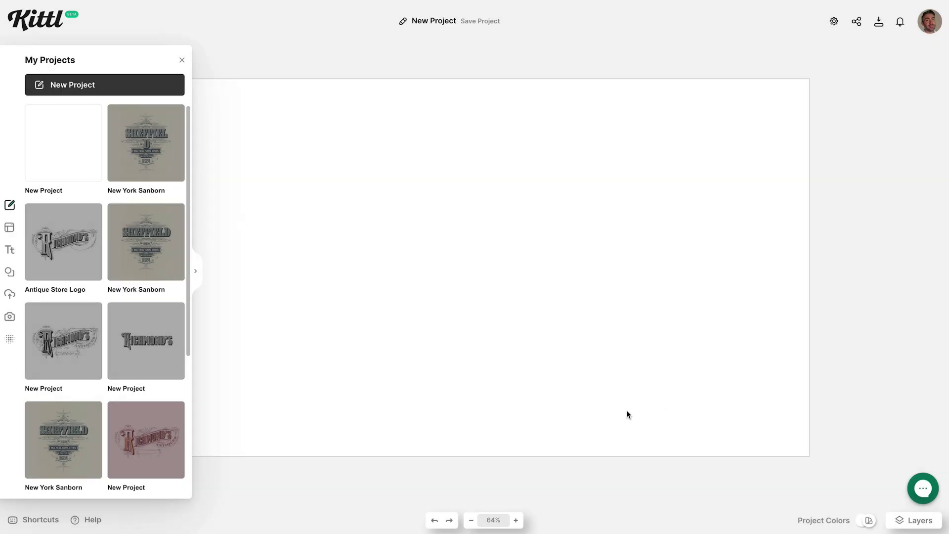
Add a headline reading "Richmond’s" to the blank artboard and enlarge it to a font size of 242
click(182, 61)
click(271, 187)
text(t)
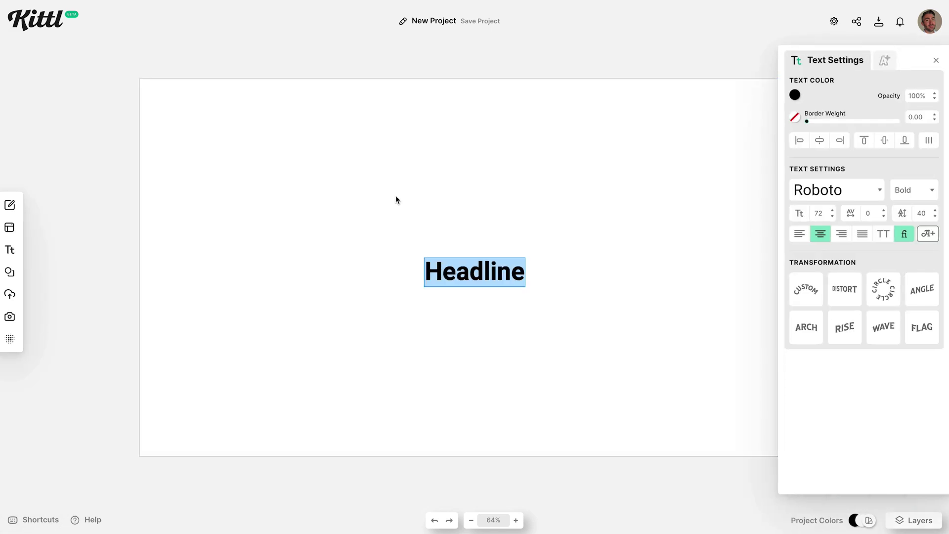
text(Richmond’s)
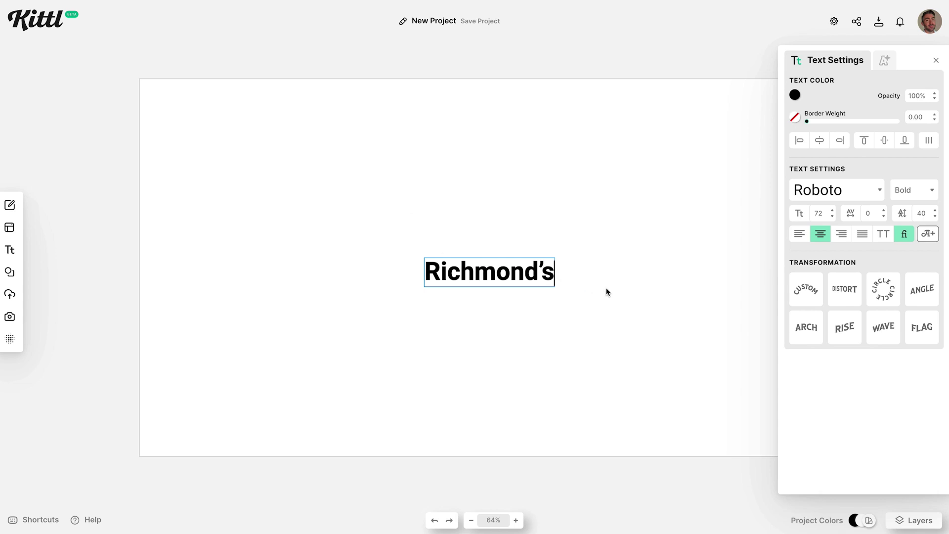
key(Escape)
drag(525, 285, 659, 366)
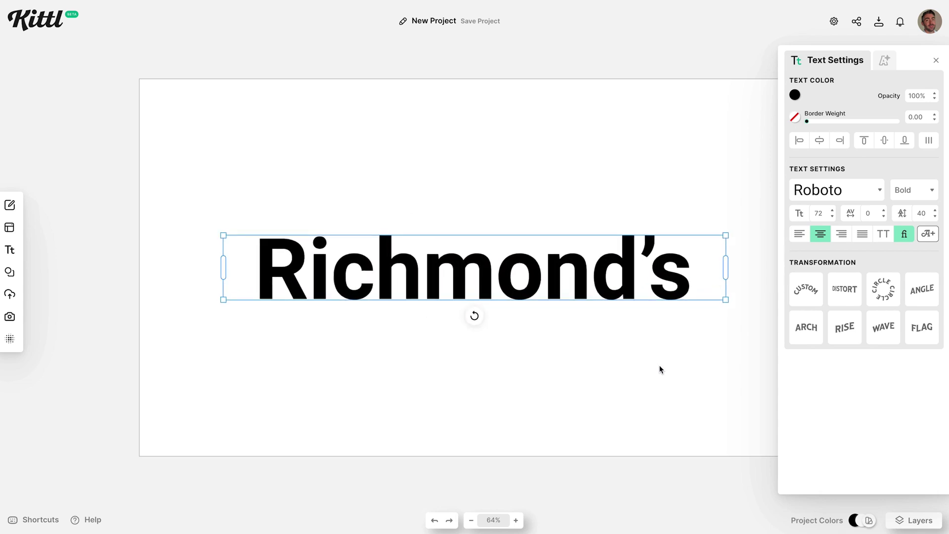
Change the headline's font to the serif typeface Headstock
click(816, 191)
click(658, 39)
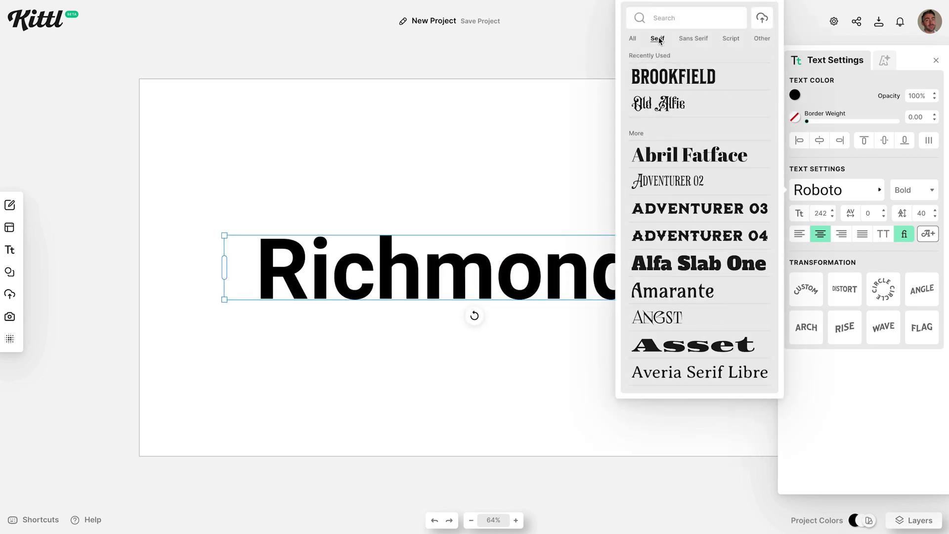
scroll(693, 134, down, 6)
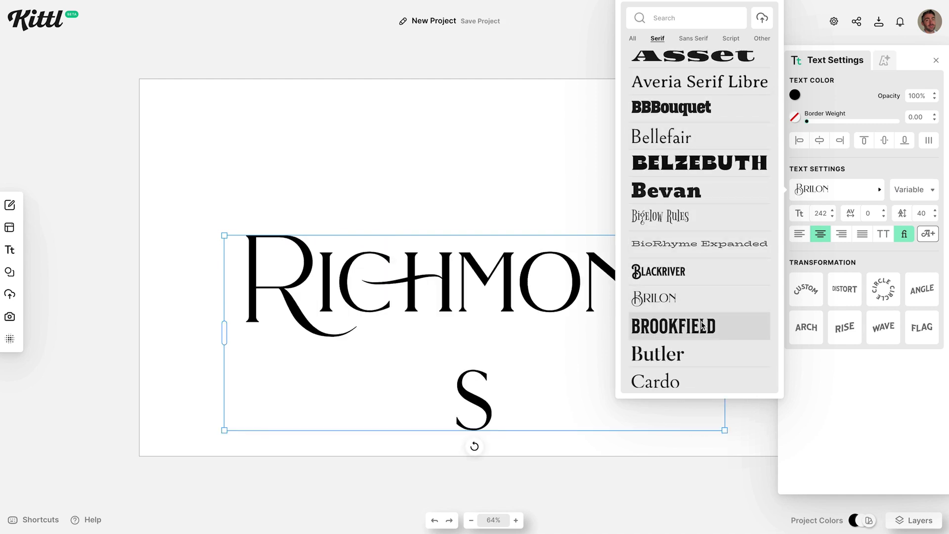
scroll(703, 327, down, 12)
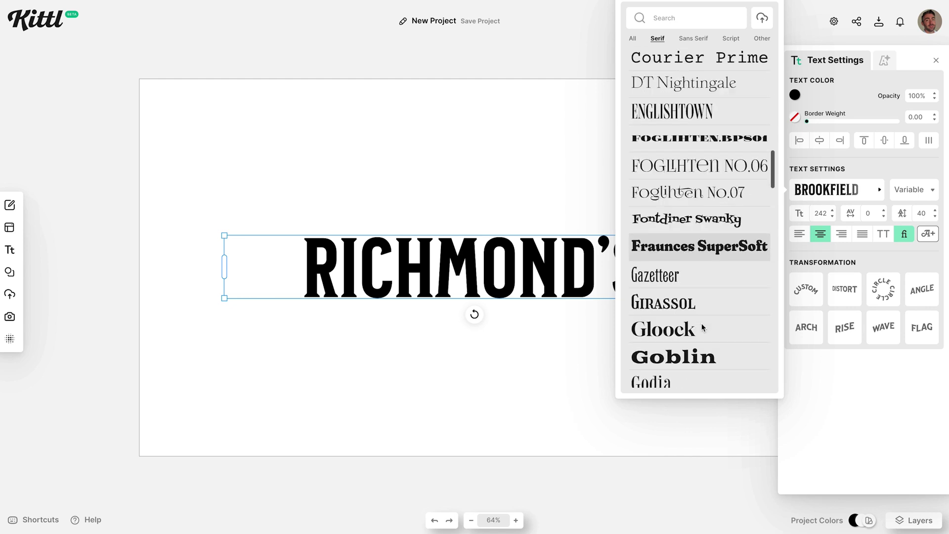
scroll(701, 326, down, 1)
click(701, 347)
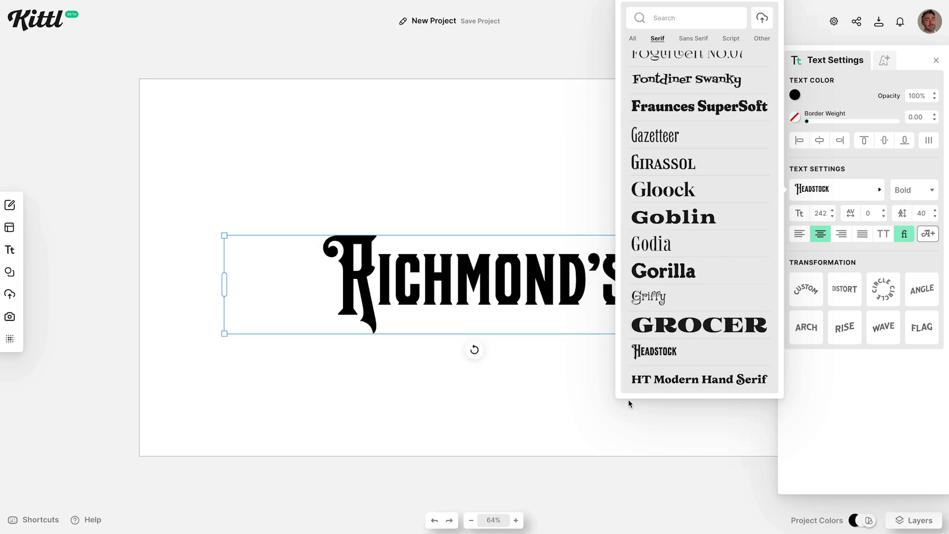
Move the Richmond’s headline slightly up and scale it to a font size of 422
click(582, 384)
drag(621, 291, 639, 269)
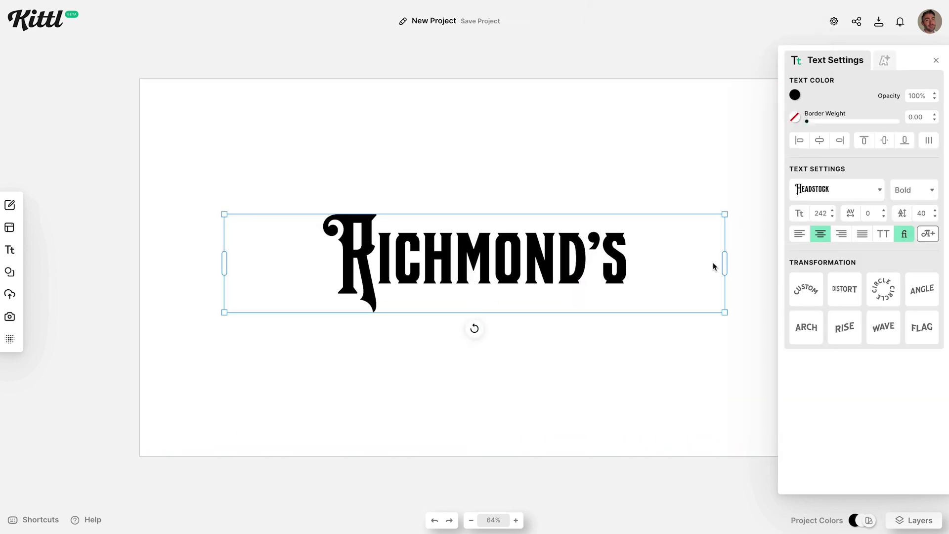
drag(650, 311, 742, 388)
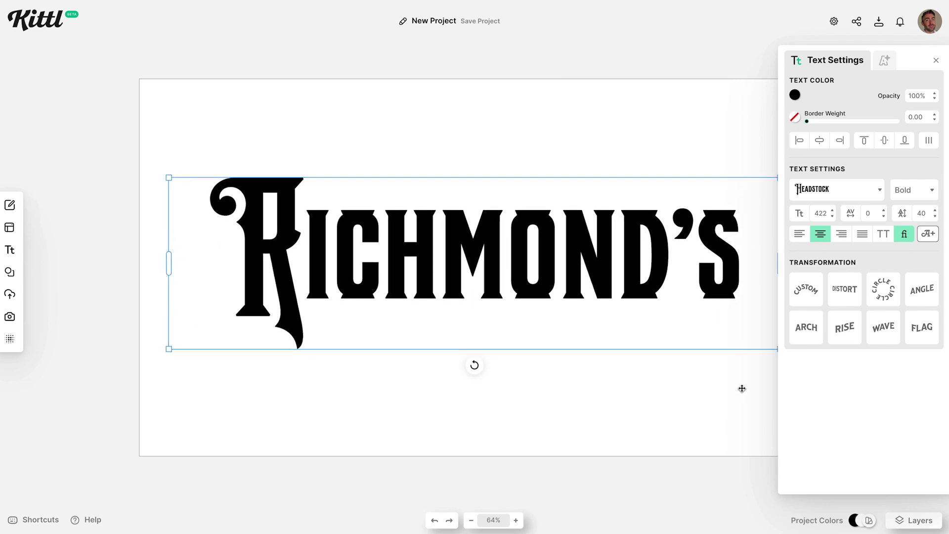
Give the headline a Detailed 3d Shadow with offset 5, angle -62° and outline width 5
click(884, 60)
click(920, 110)
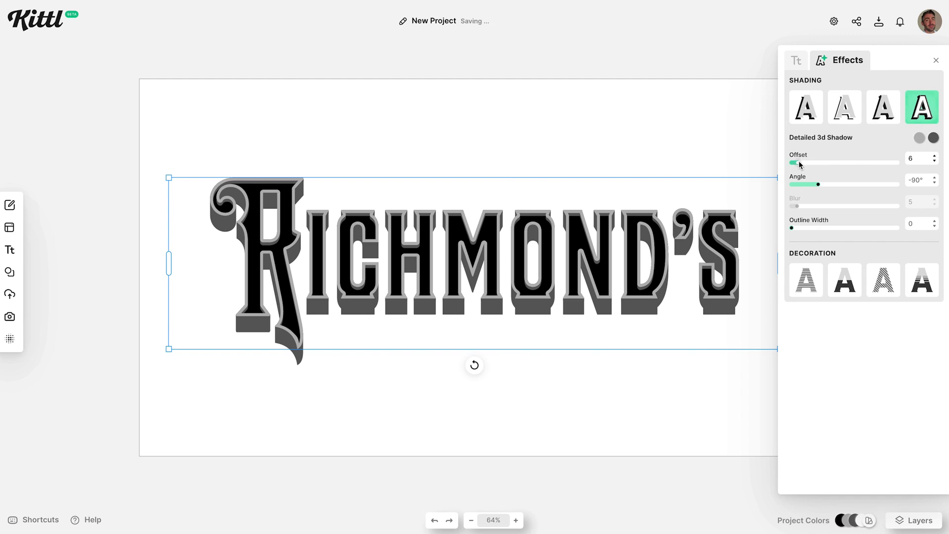
mouse_move(800, 164)
mouse_down()
mouse_move(826, 183)
mouse_move(796, 164)
mouse_up()
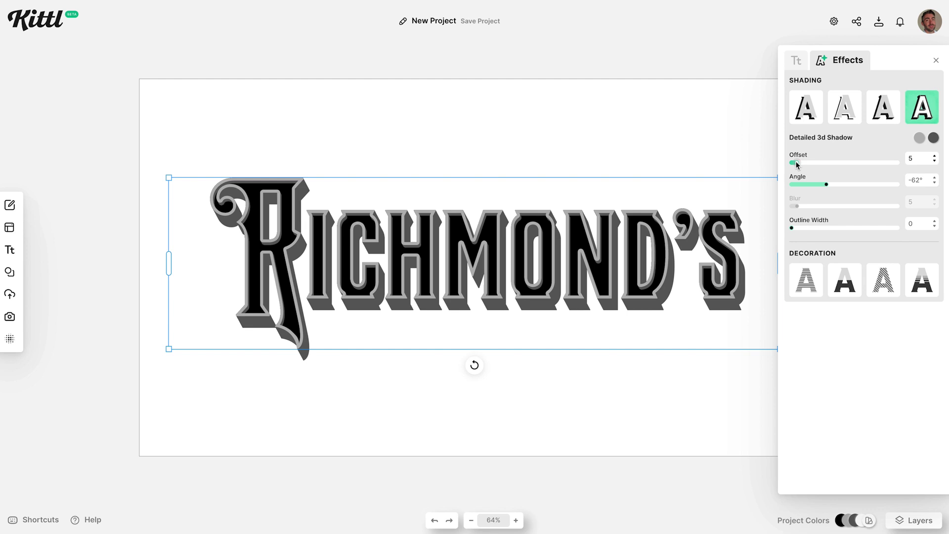
drag(790, 230, 796, 232)
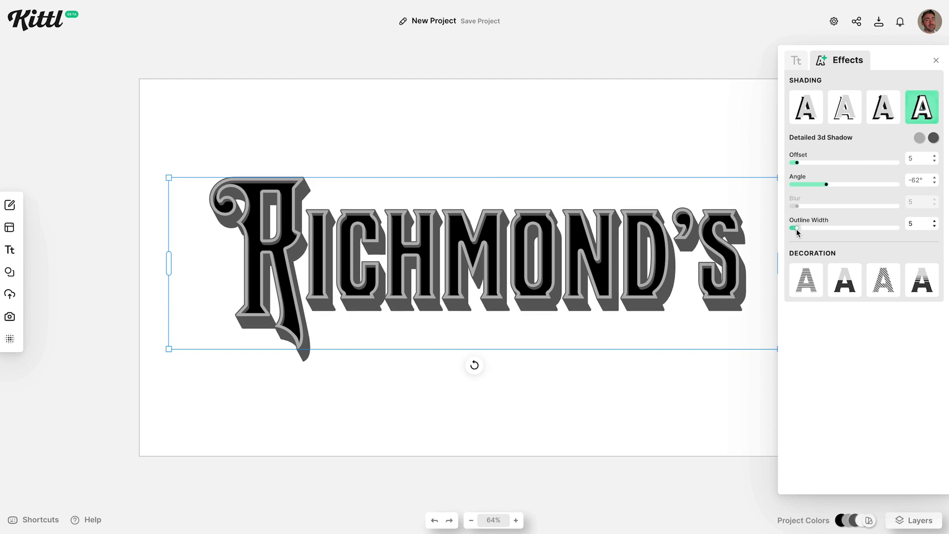
Recolour the headline with a black 3D shadow, a white shadow stroke and a grey b0b0b0 fill
click(934, 141)
click(781, 353)
click(816, 395)
click(919, 138)
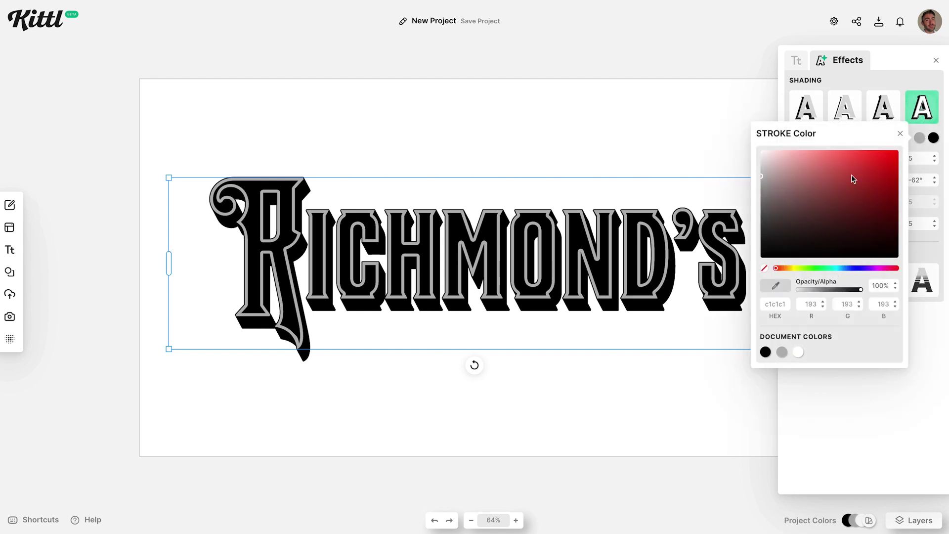
mouse_move(853, 180)
mouse_down()
mouse_move(669, 131)
mouse_move(625, 140)
mouse_up()
click(796, 62)
click(794, 94)
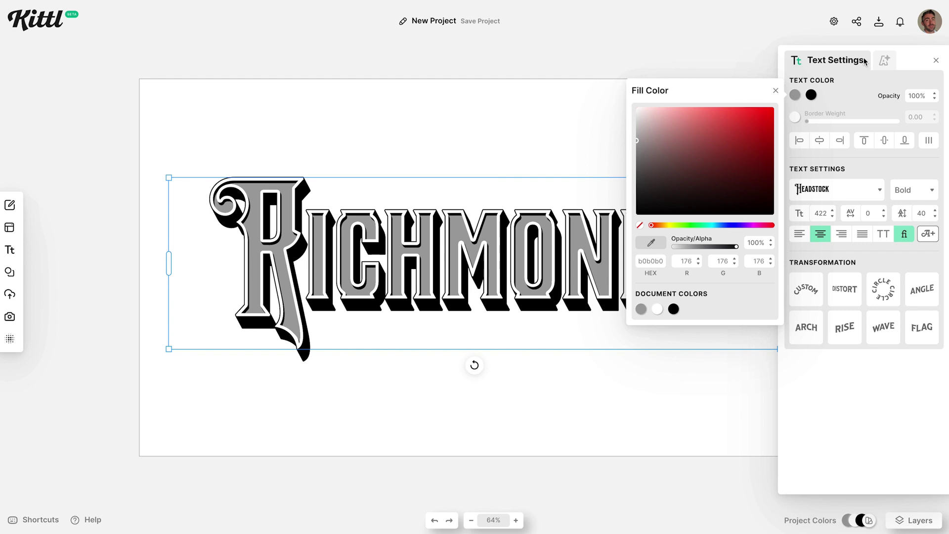
Add the Oblique Lines decoration to the headline and colour the lines black (000000)
click(888, 61)
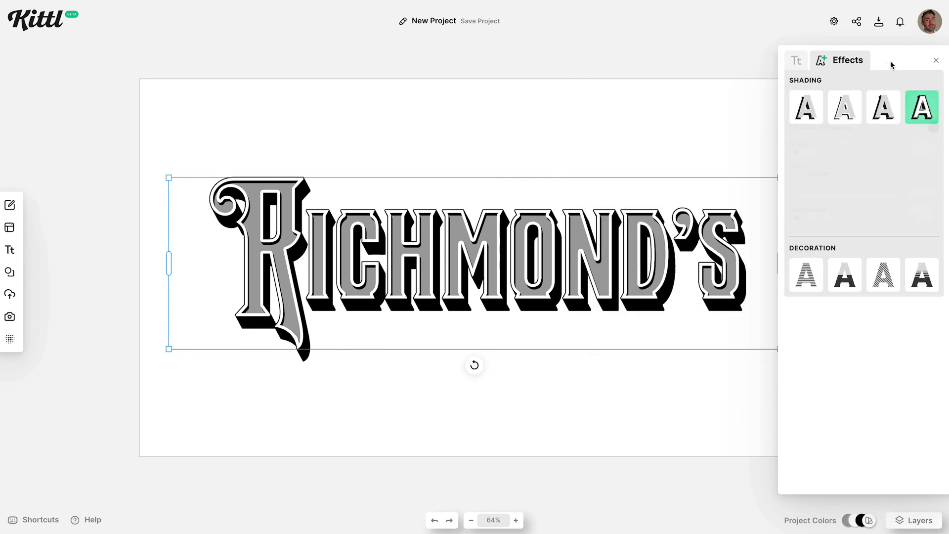
click(879, 286)
click(931, 312)
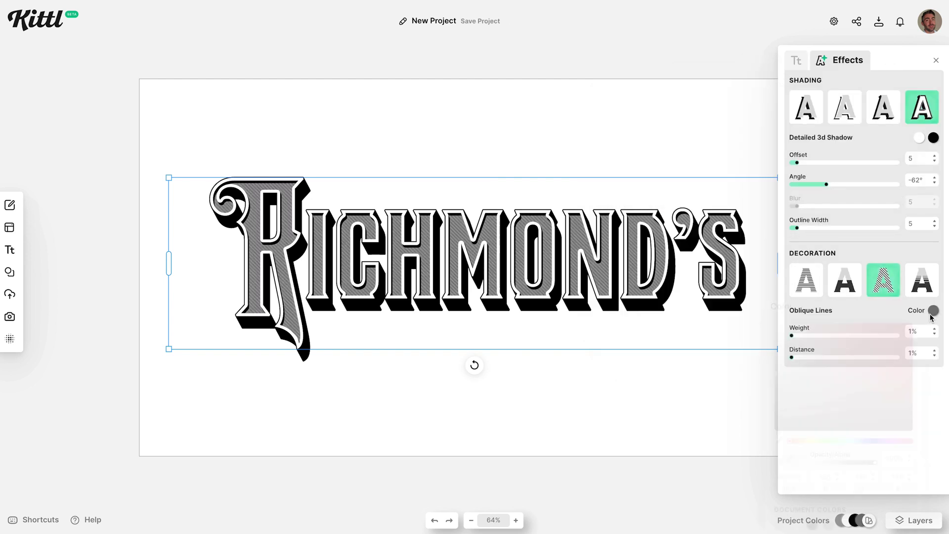
mouse_move(842, 388)
mouse_down()
mouse_move(816, 394)
mouse_move(755, 443)
mouse_up()
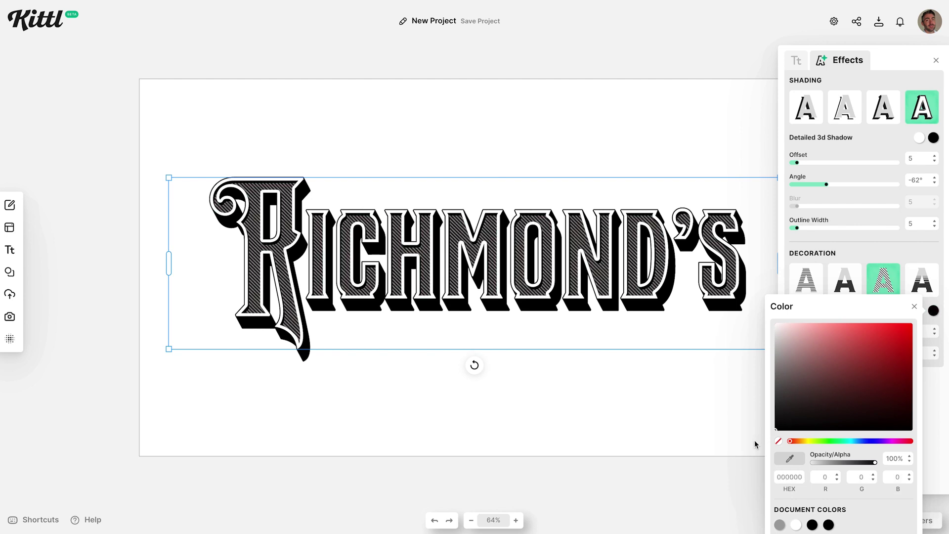
click(935, 402)
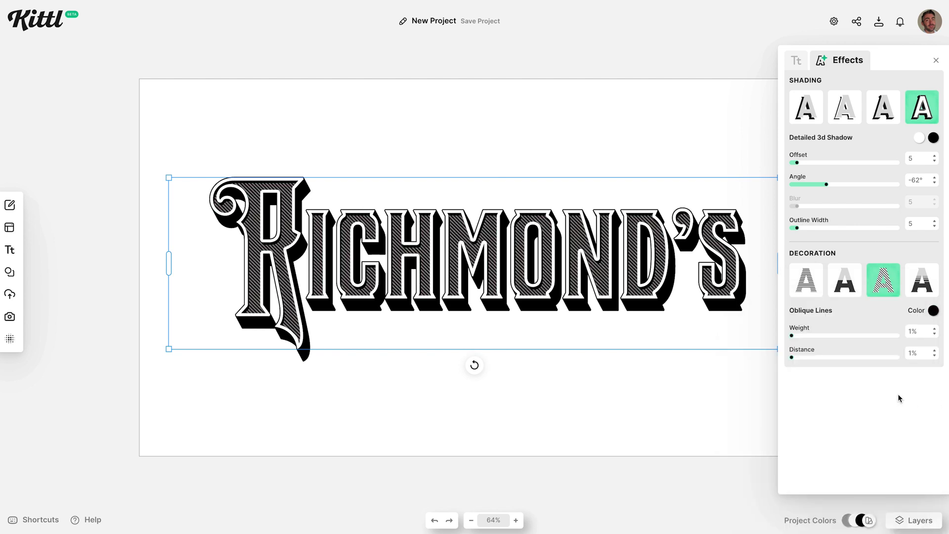
Set the oblique lines' distance to 2% and reduce their weight to the minimum
click(803, 336)
drag(792, 357, 809, 358)
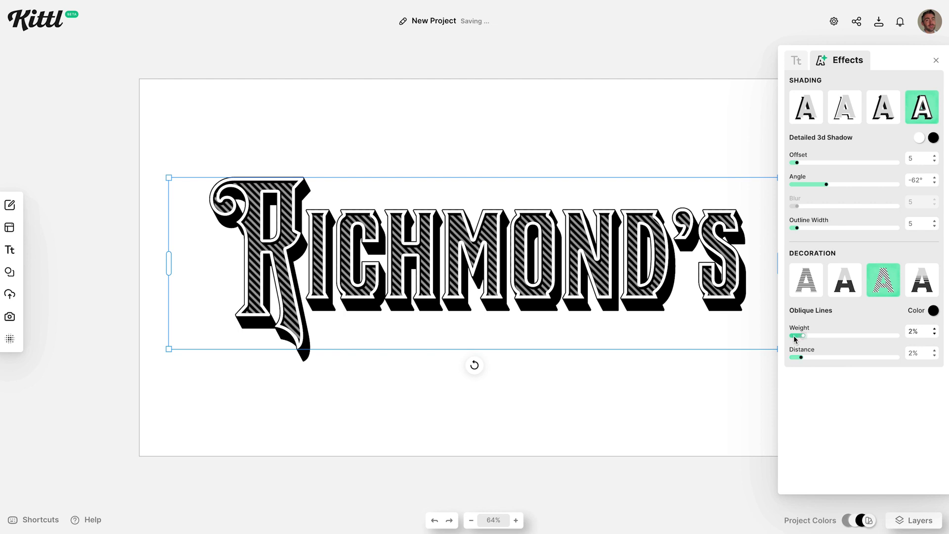
drag(795, 339, 791, 338)
click(680, 410)
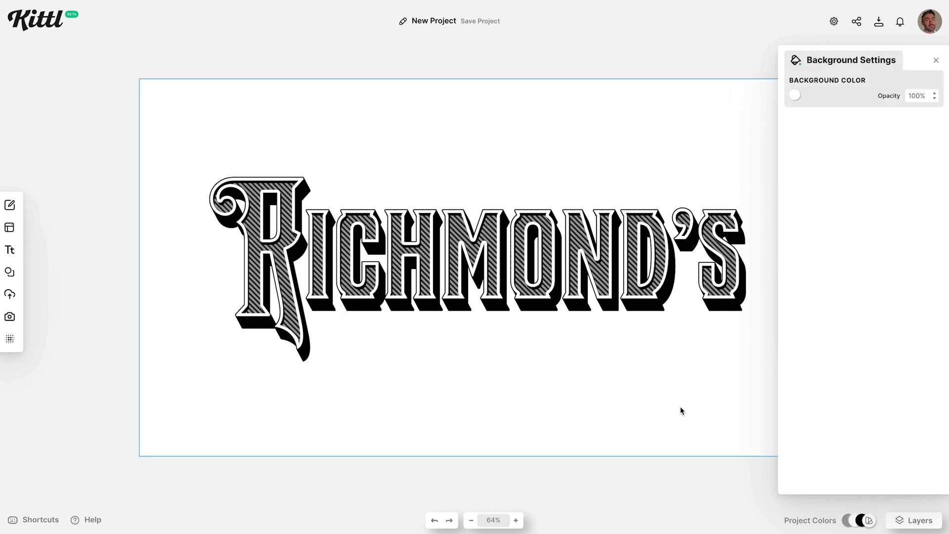
Move the “Richmond’s” headline off the artboard into the empty canvas area above it
key(ctrl+minus)
key(ctrl+minus)
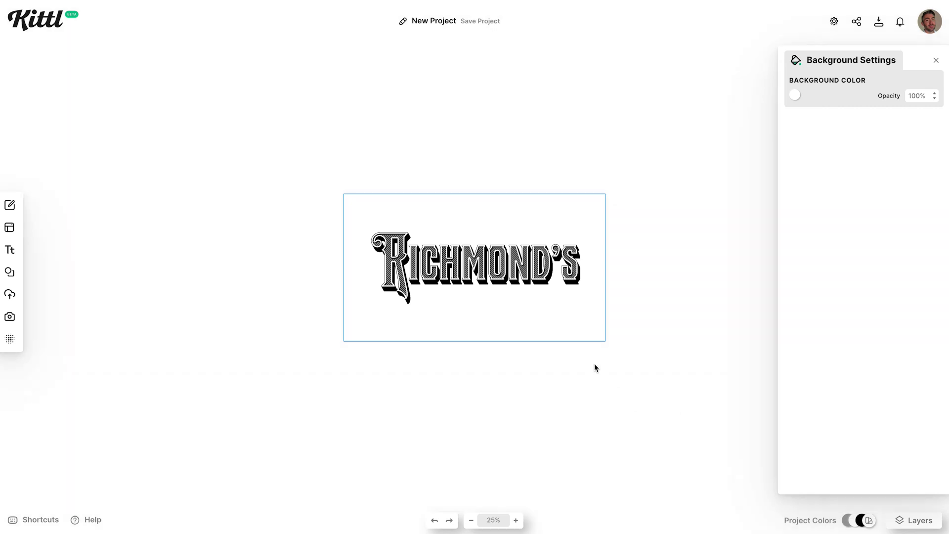
click(543, 275)
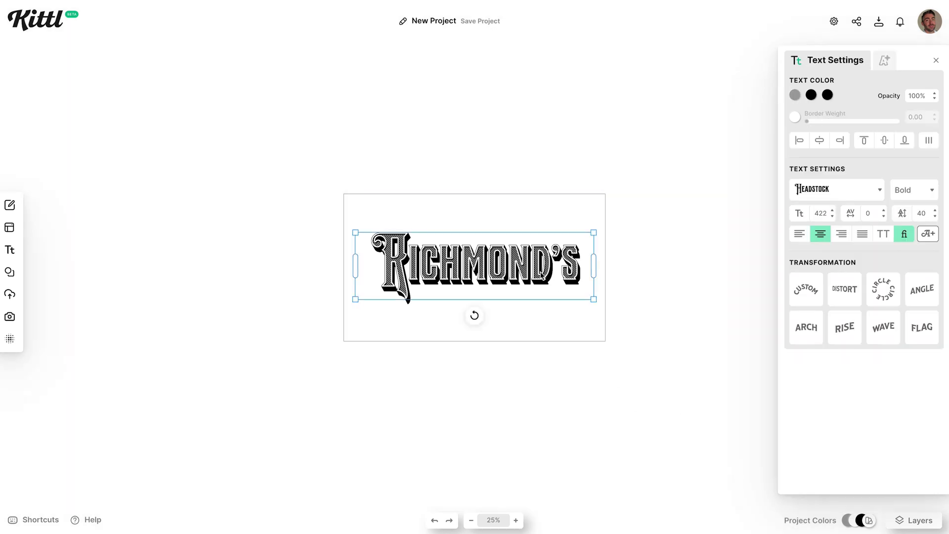
drag(543, 274, 540, 154)
click(529, 265)
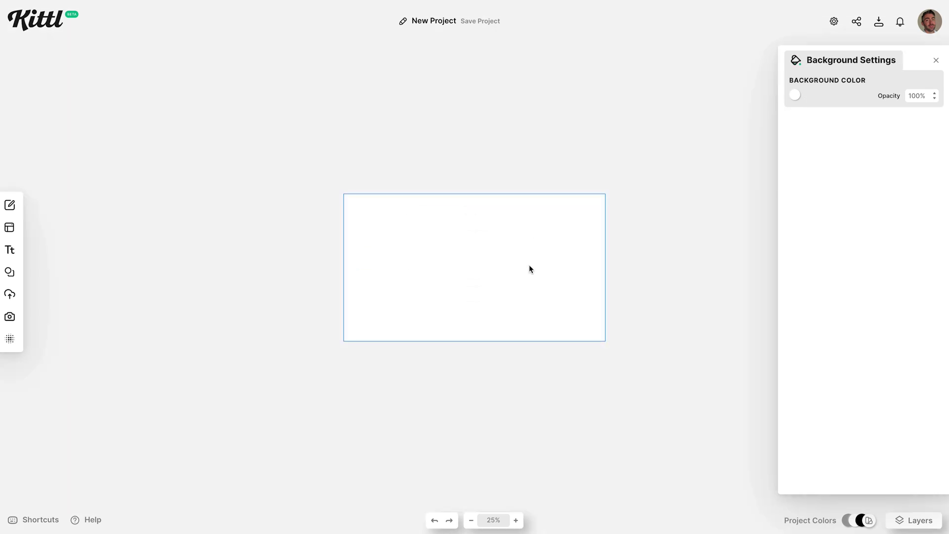
scroll(529, 264, up, 5)
key(ctrl+0)
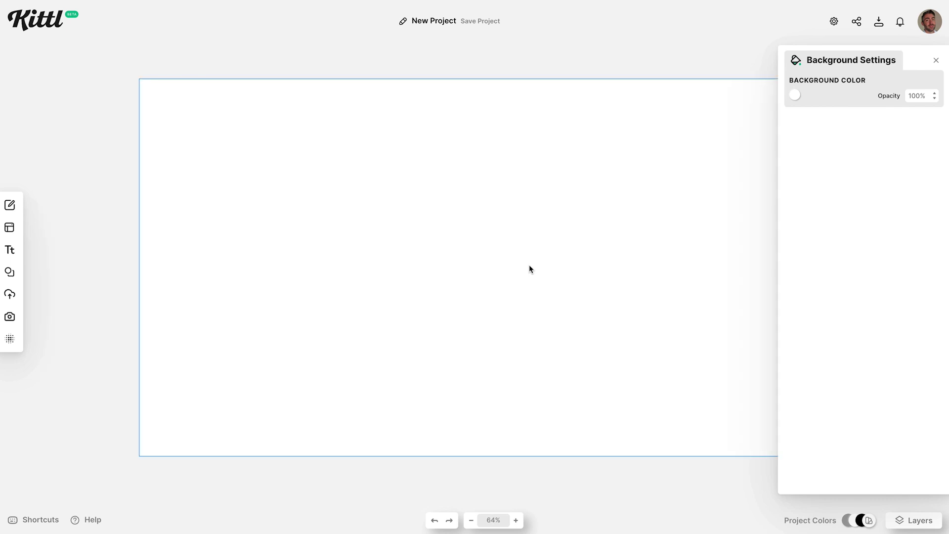
Add the circle-and-ribbon frame from the Sanborn ornaments and place it in the upper-left area of the artboard
click(11, 272)
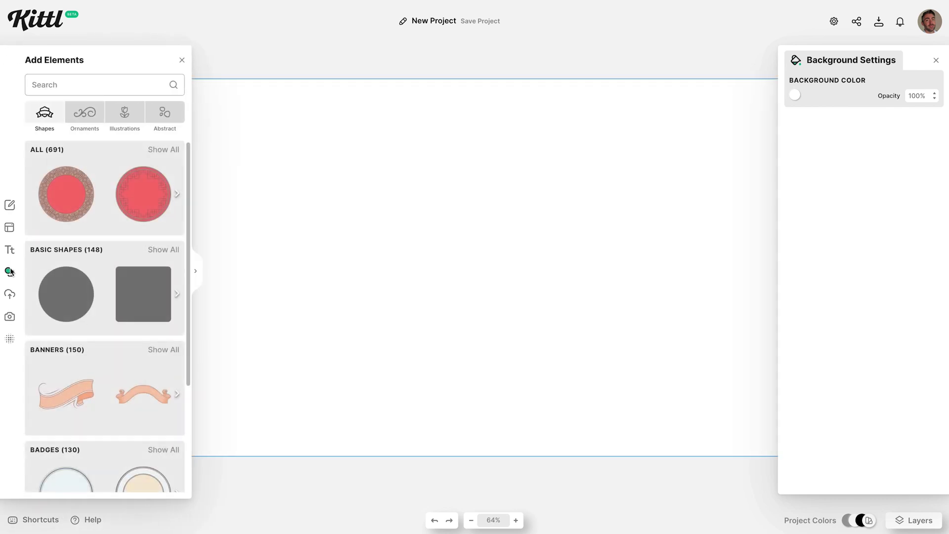
click(82, 123)
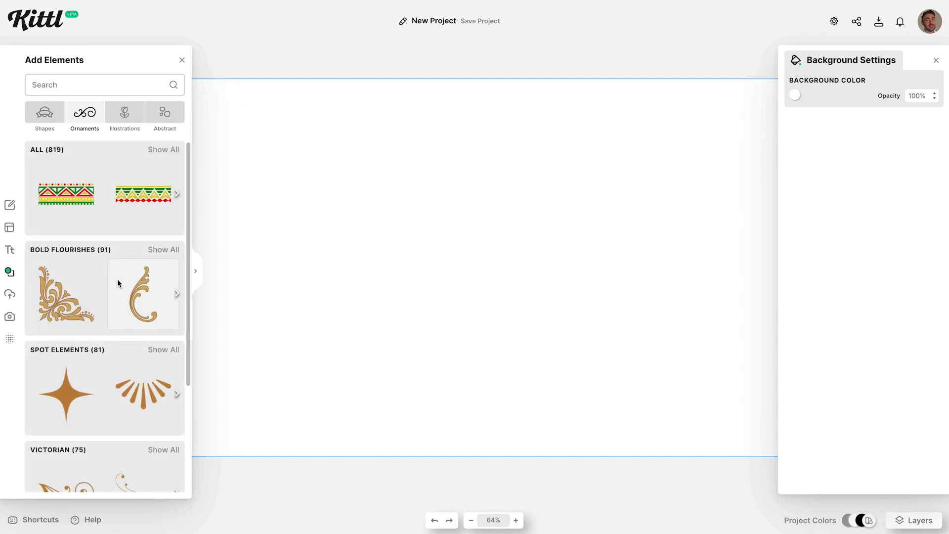
scroll(117, 278, down, 10)
click(167, 346)
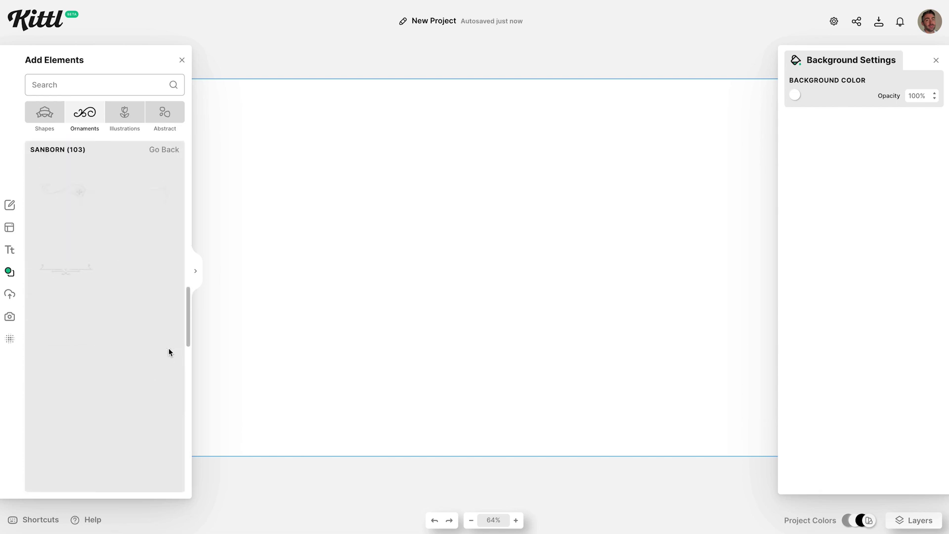
click(131, 280)
drag(411, 235, 222, 137)
Try out the fence-like divider, the arched ornament set and the star-rosette divider from the Sanborn collection on the artboard
click(62, 440)
drag(540, 277, 639, 339)
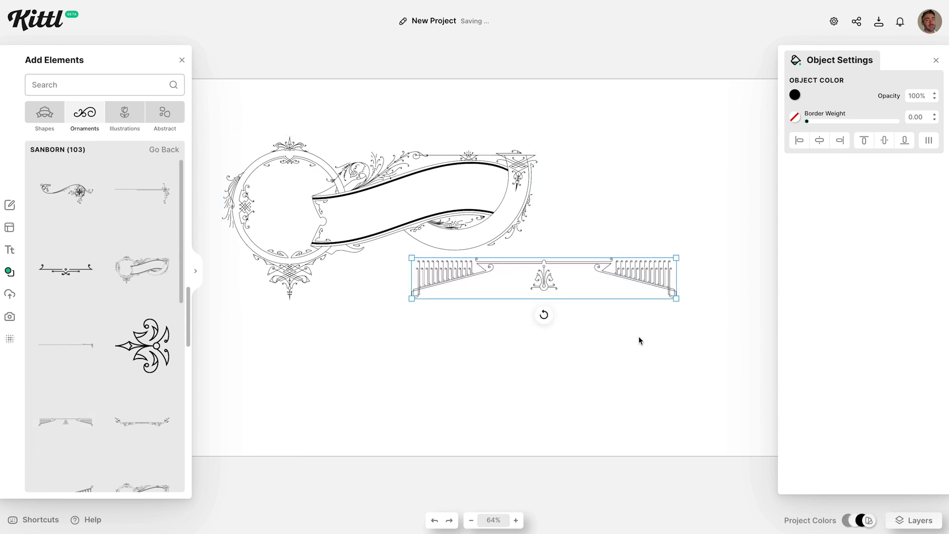
drag(646, 275, 470, 335)
scroll(142, 370, down, 6)
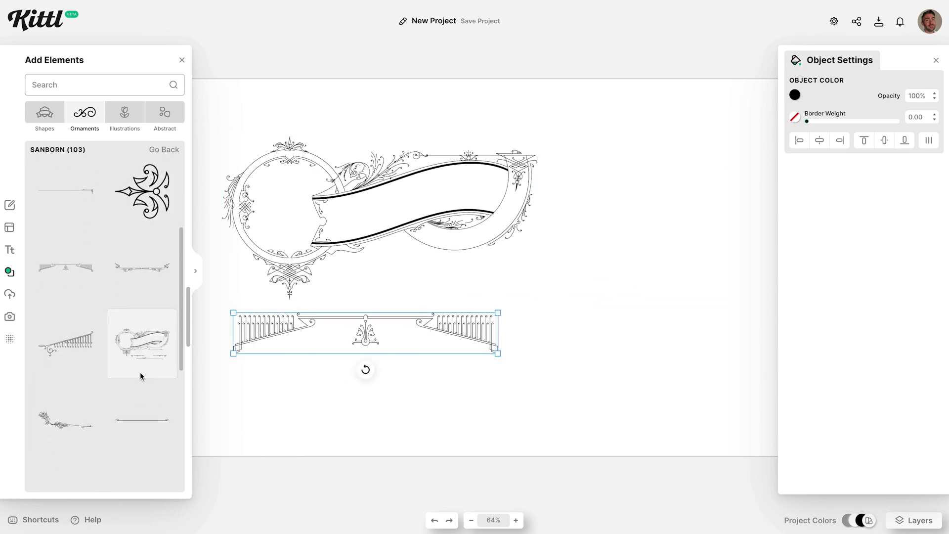
drag(140, 371, 664, 255)
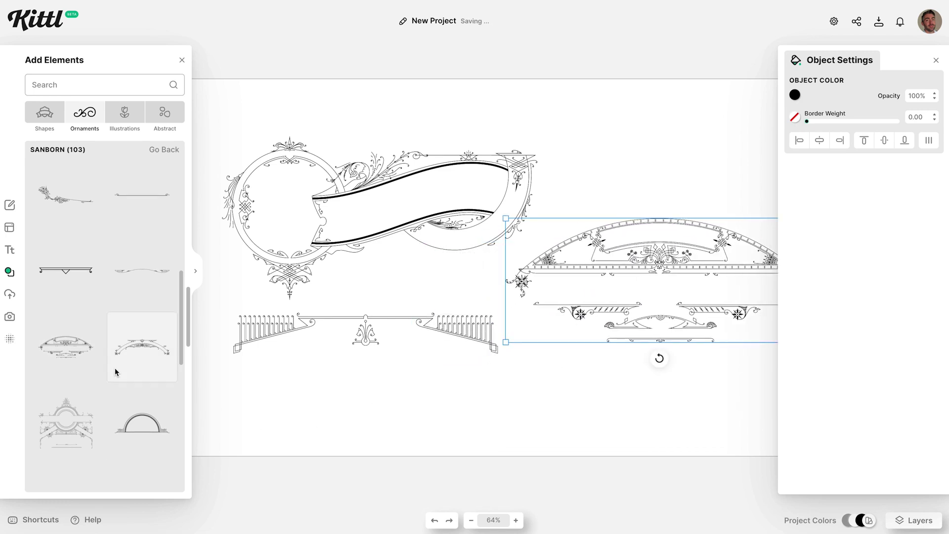
scroll(115, 367, down, 3)
drag(115, 370, 601, 375)
Delete the trial ornaments, keeping only the circle-and-ribbon frame
click(718, 425)
drag(718, 426, 395, 296)
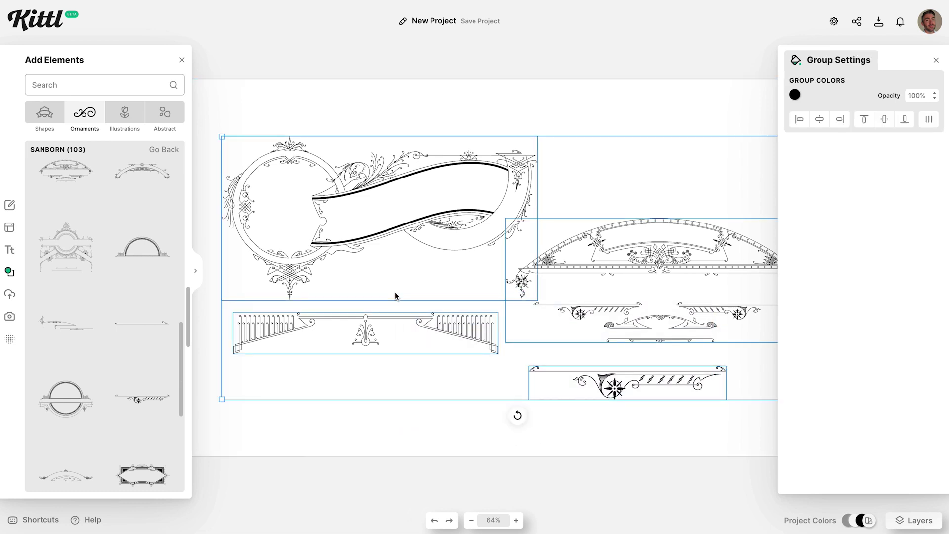
click(396, 296)
drag(476, 368, 635, 320)
key(Delete)
Enlarge the circle-and-ribbon frame to nearly fill the artboard and centre it
click(455, 221)
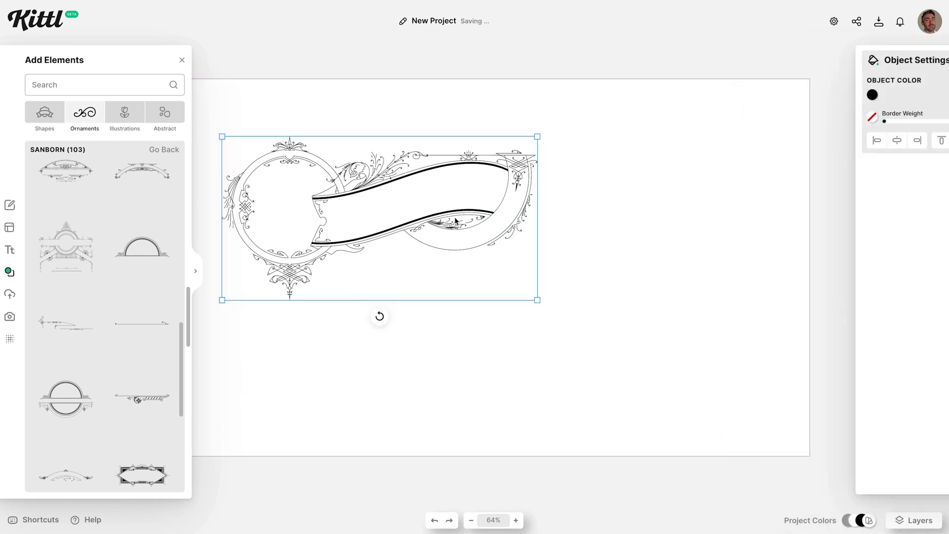
drag(538, 301, 764, 434)
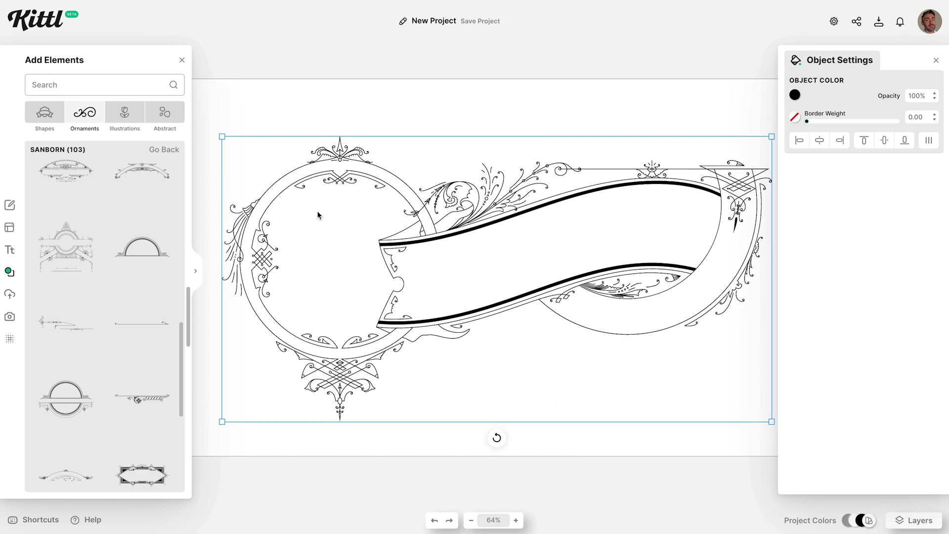
click(182, 60)
drag(449, 247, 441, 237)
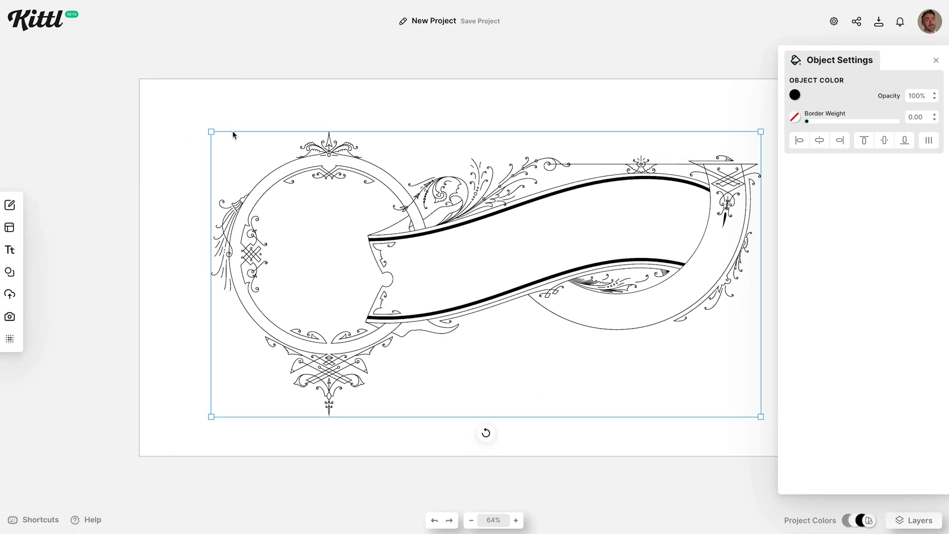
drag(213, 132, 183, 118)
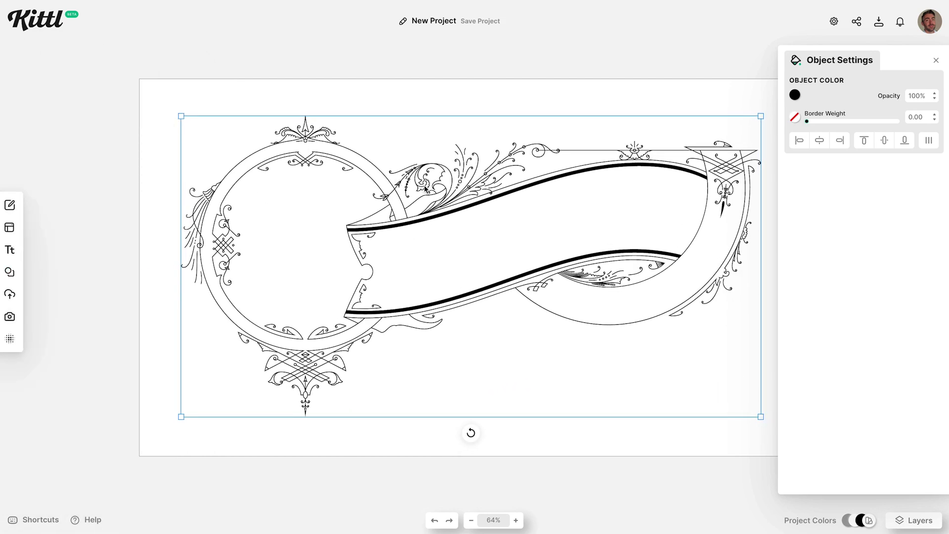
drag(424, 188, 432, 198)
click(490, 110)
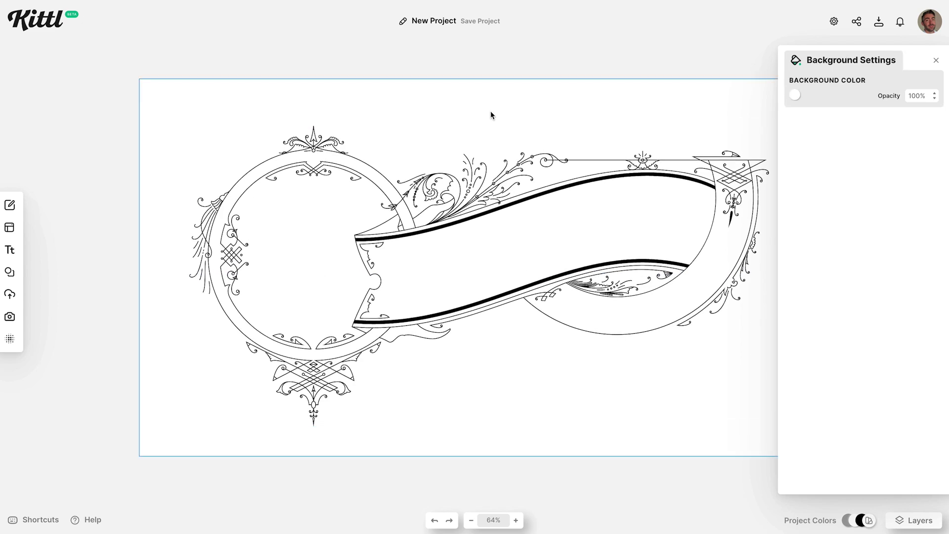
Bring the headline back onto the artboard, move it in front of the frame and place it below the ribbon
scroll(490, 111, up, 2)
drag(514, 66, 492, 269)
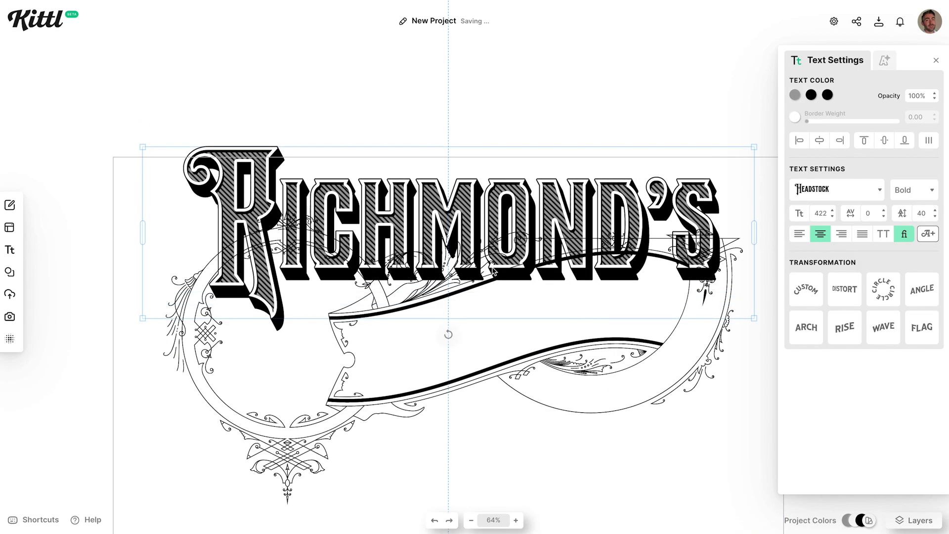
right_click(526, 199)
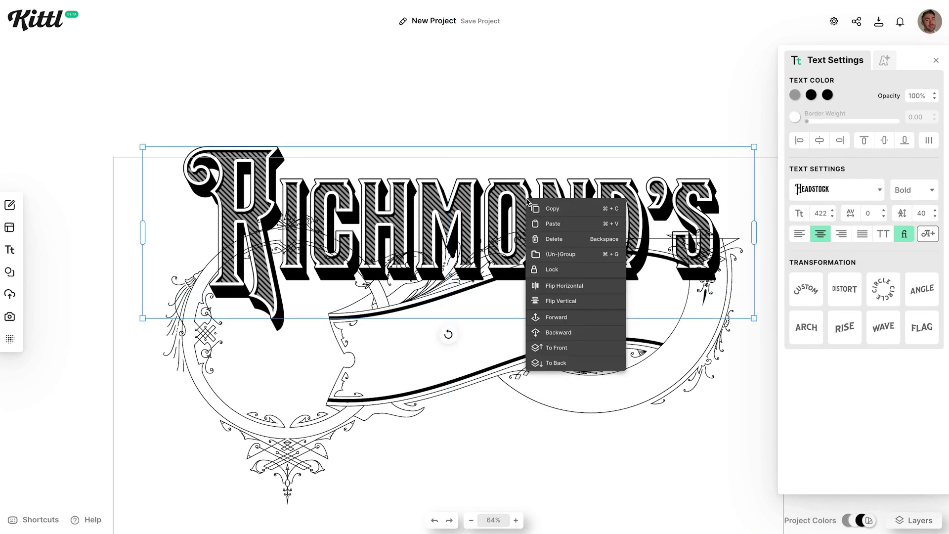
click(556, 348)
drag(576, 224, 561, 440)
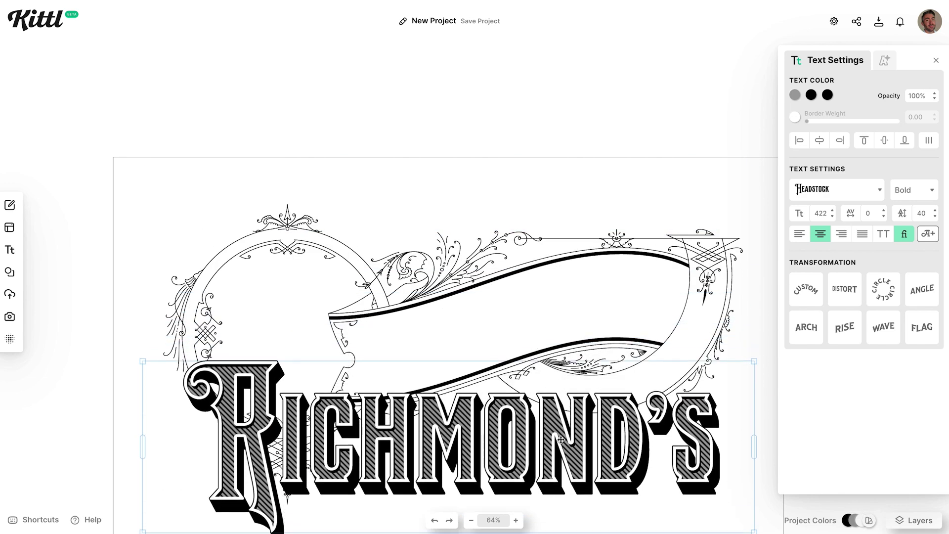
scroll(562, 442, down, 4)
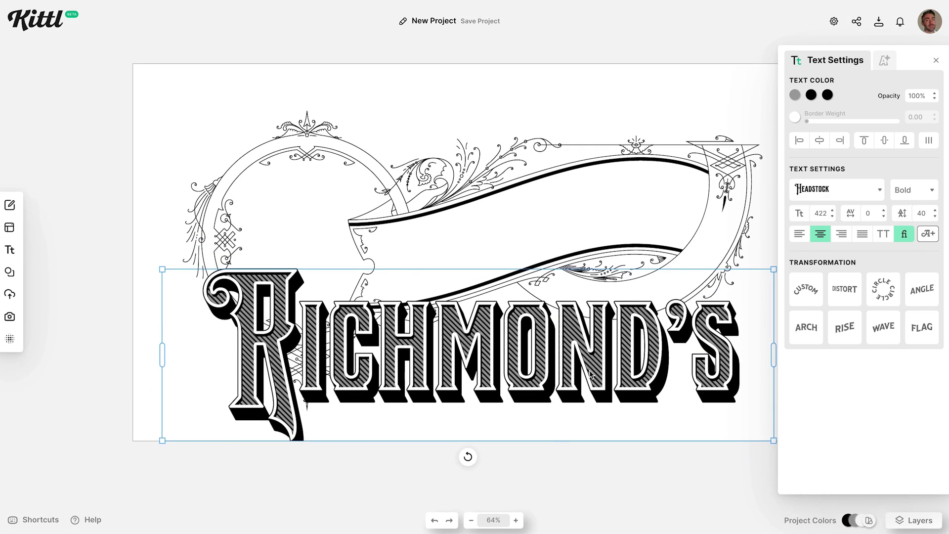
drag(589, 371, 590, 400)
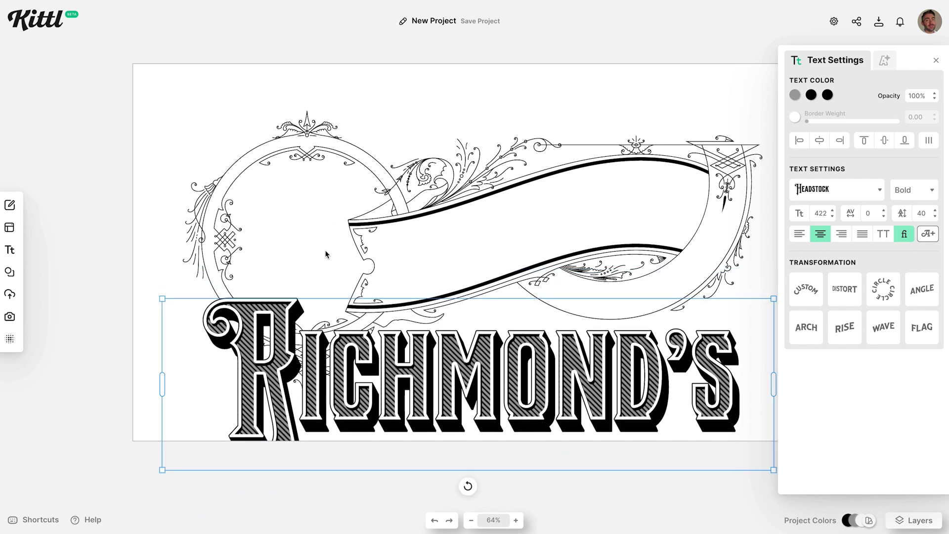
Delete the initial R from the headline text so it reads “ichmond’s”
double_click(344, 404)
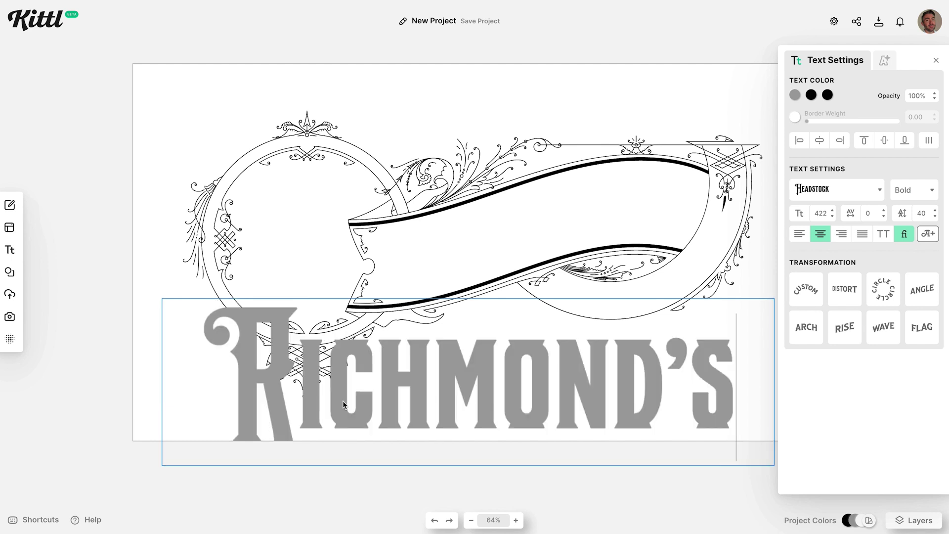
key(shift+Left)
key(BackSpace)
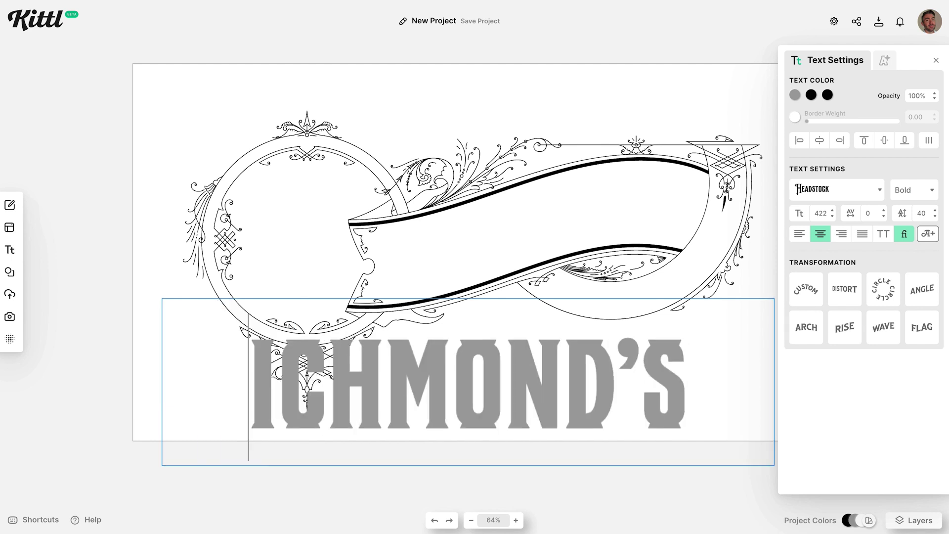
key(Escape)
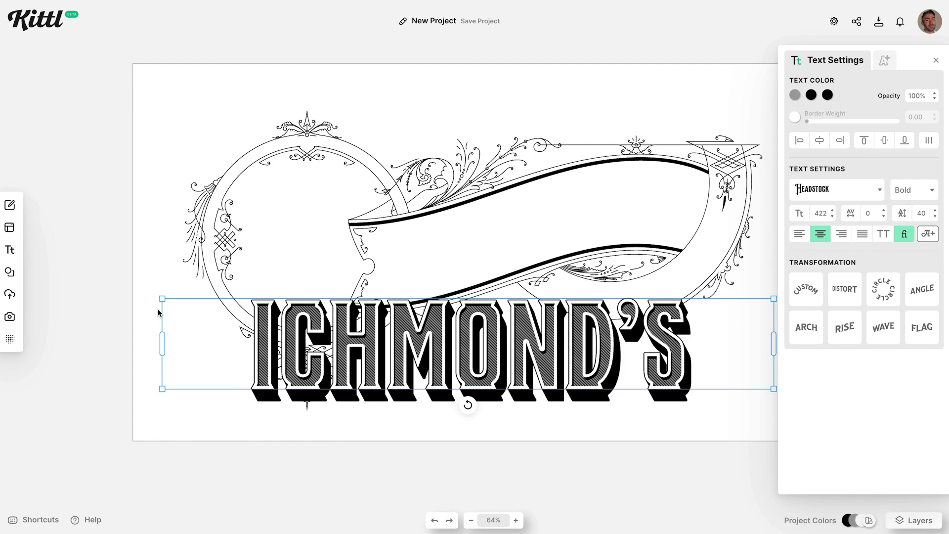
Shrink the “ichmond’s” lettering to size 282 over the ribbon and apply the Rise transformation with a 64% curve
drag(163, 300, 366, 329)
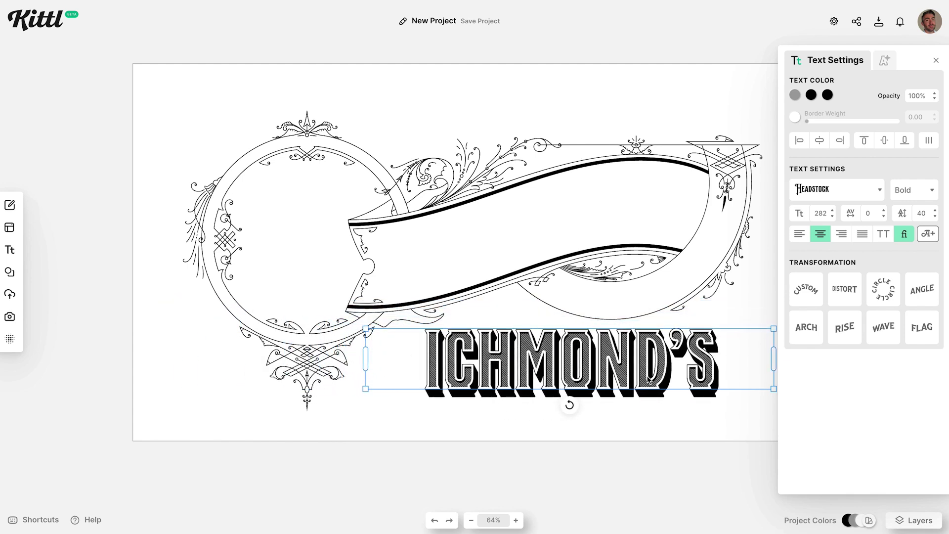
drag(649, 380, 620, 233)
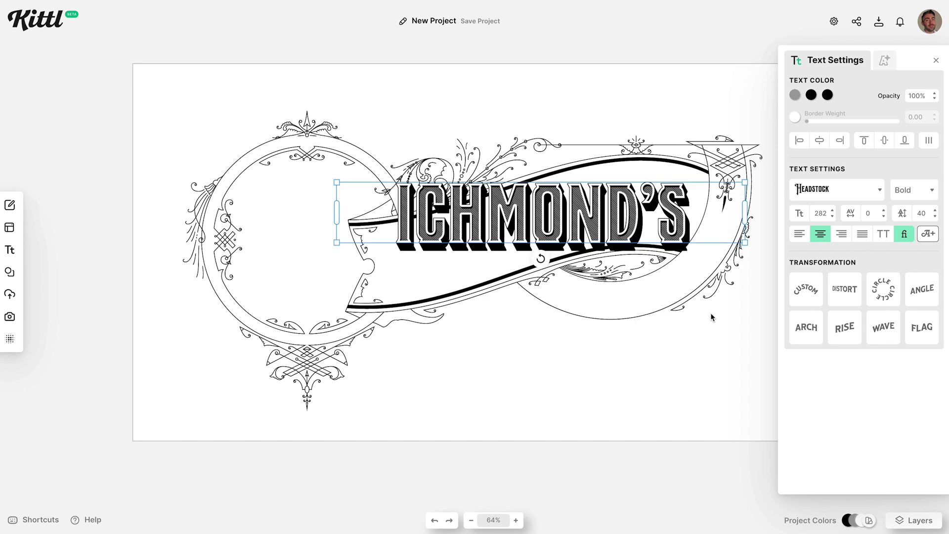
click(843, 331)
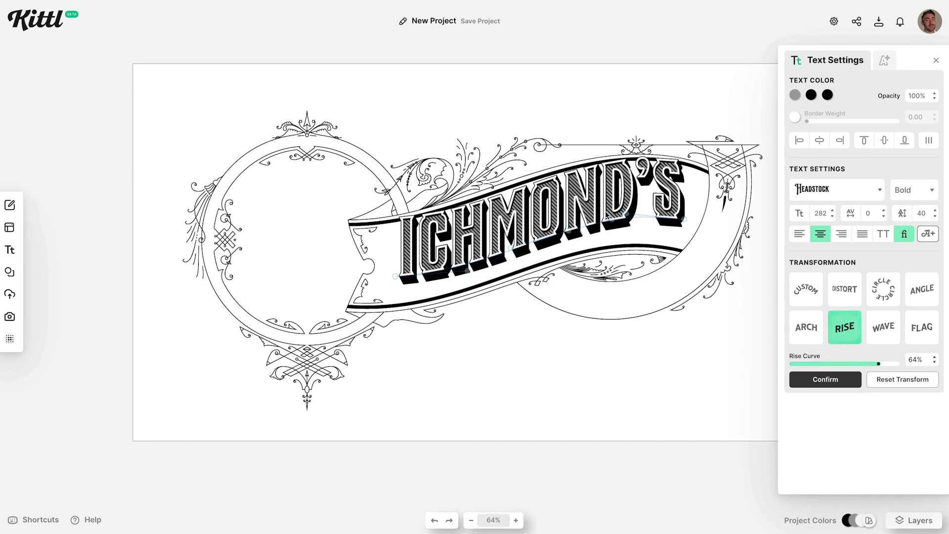
Enlarge the lettering to size 305 and refine its Rise curve to 63% so it follows the ribbon
click(669, 228)
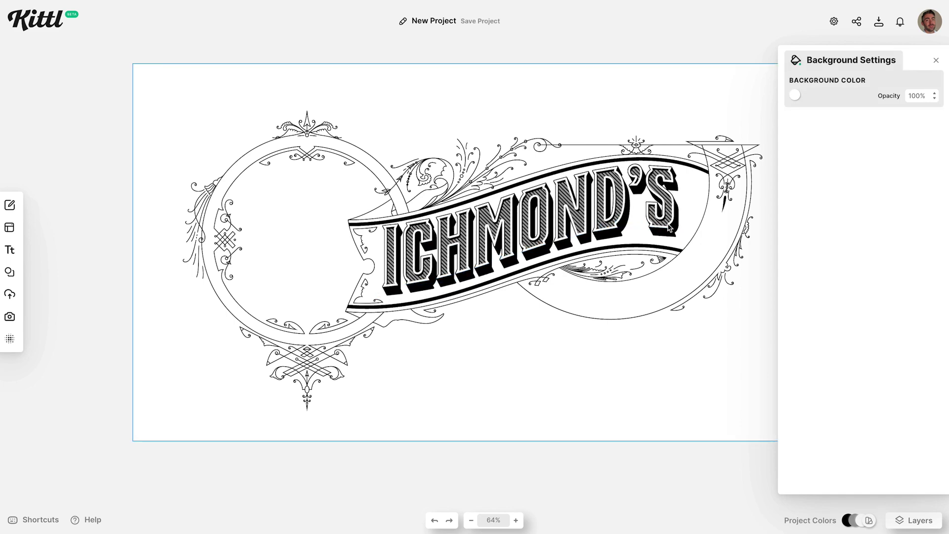
click(670, 227)
scroll(657, 218, up, 5)
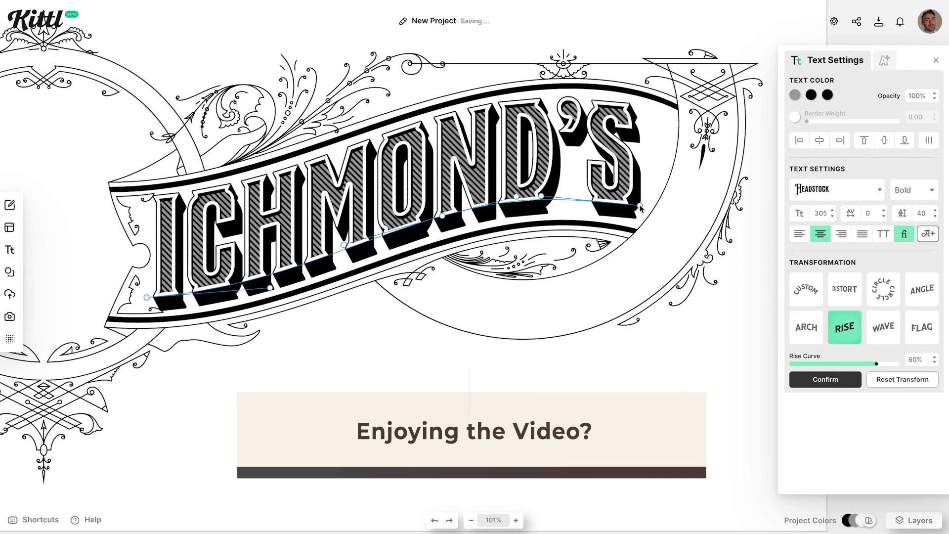
drag(541, 196, 568, 195)
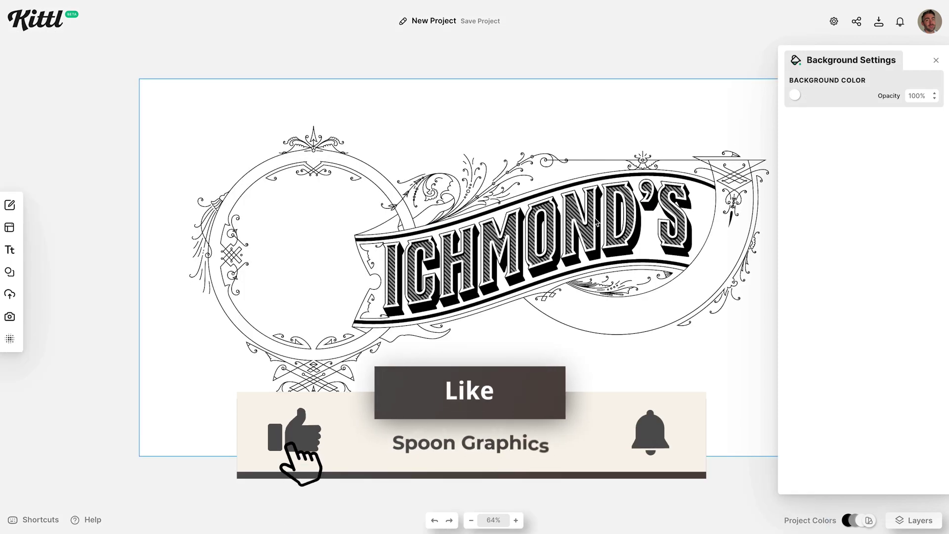
Duplicate the ribbon lettering below the original and remove the Rise transformation from the copy
click(596, 223)
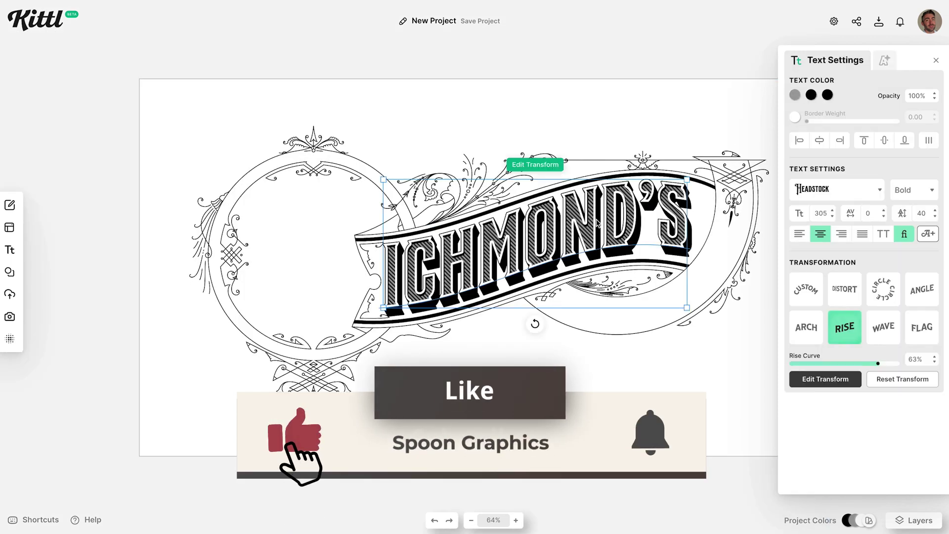
alt+drag(597, 223, 596, 344)
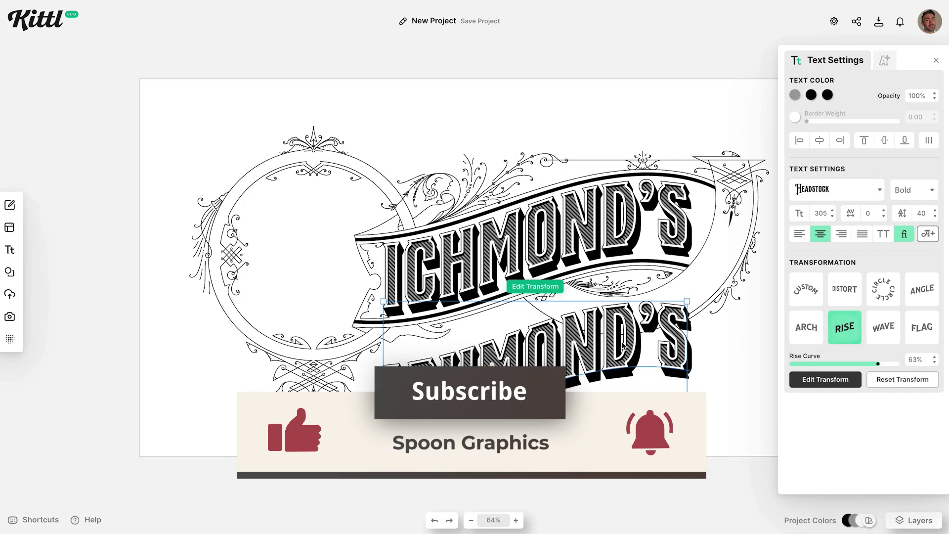
click(845, 327)
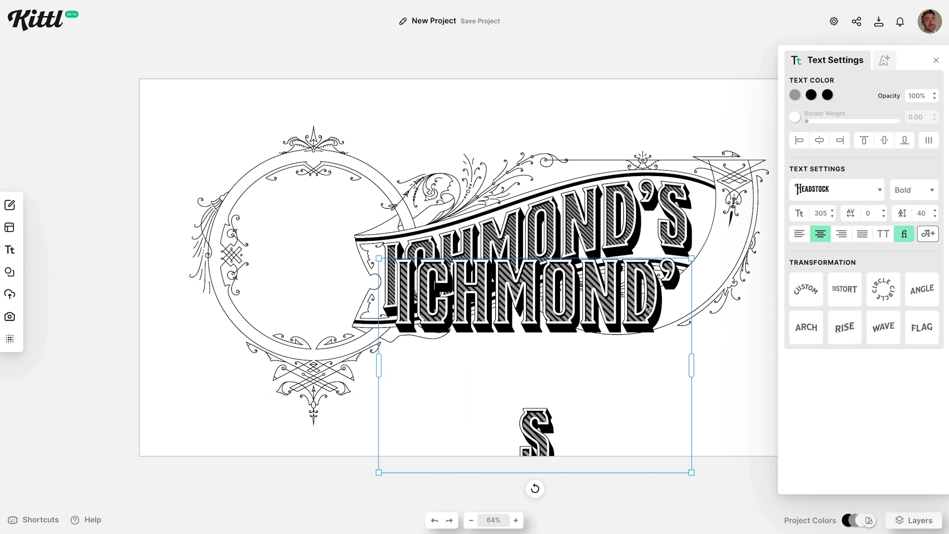
Replace the copied text with a single “R” and narrow its text box to fit the letter
double_click(645, 305)
text(R)
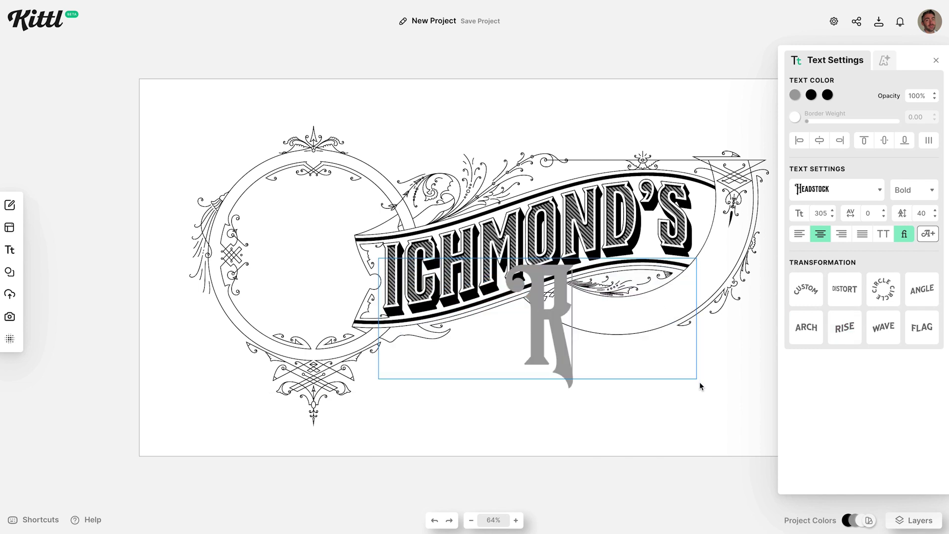
key(Escape)
drag(693, 325, 574, 322)
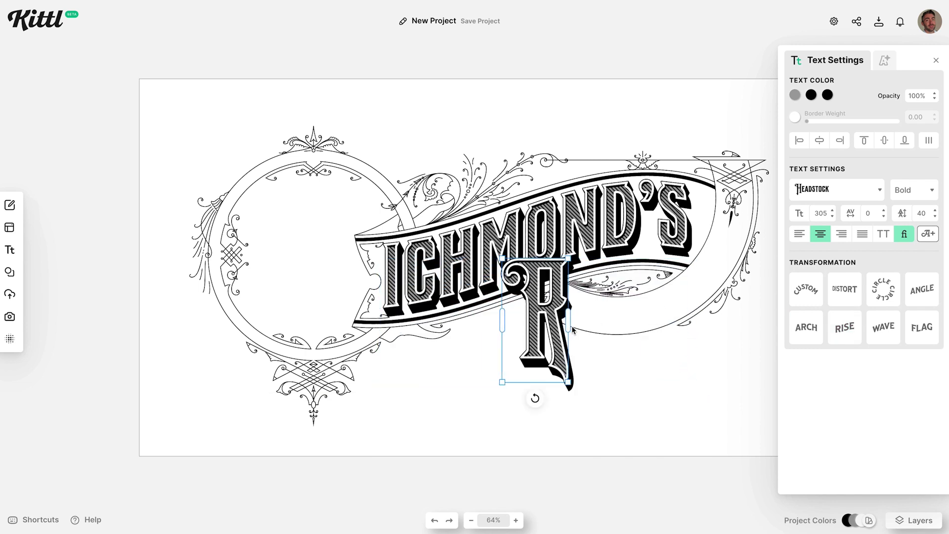
Enlarge the “R” to size 565 and place it over the ornamental circle before the ribbon lettering
drag(574, 364, 394, 381)
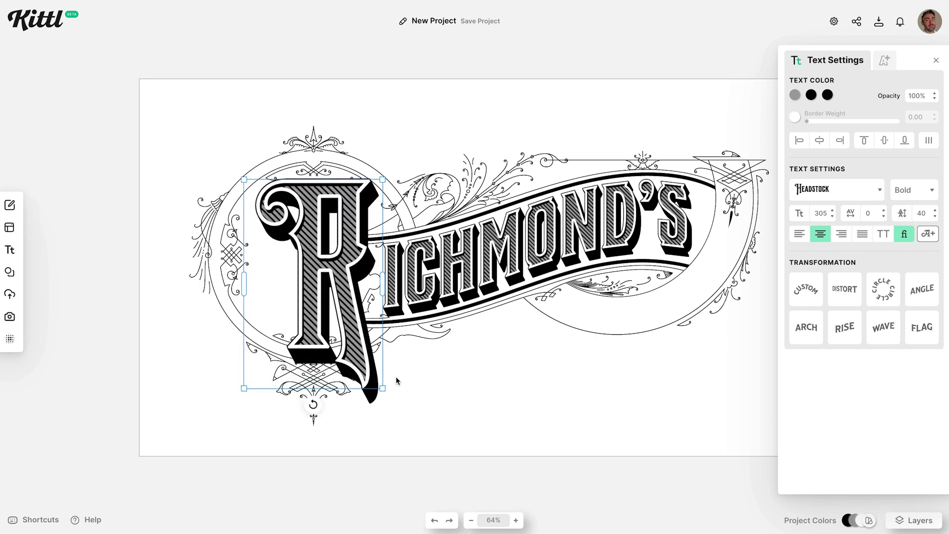
drag(347, 348, 327, 346)
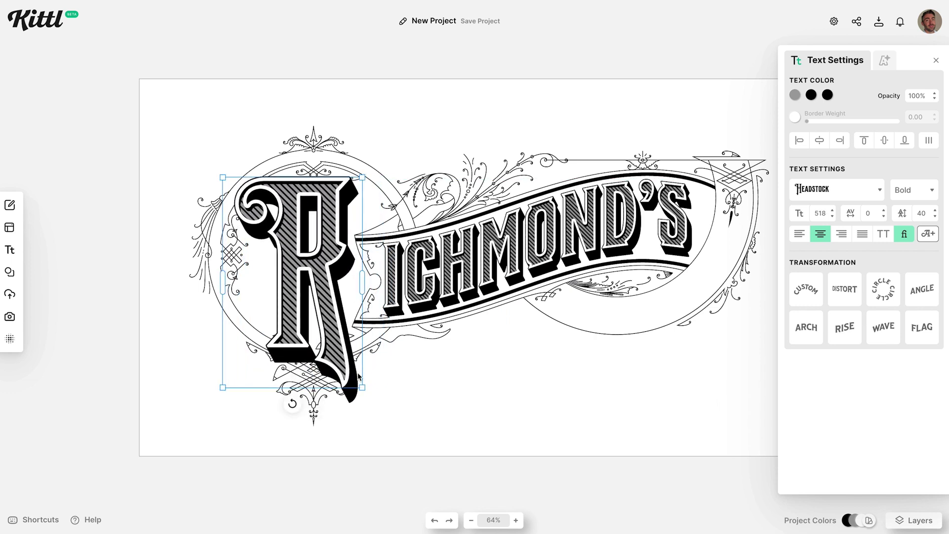
drag(363, 389, 382, 400)
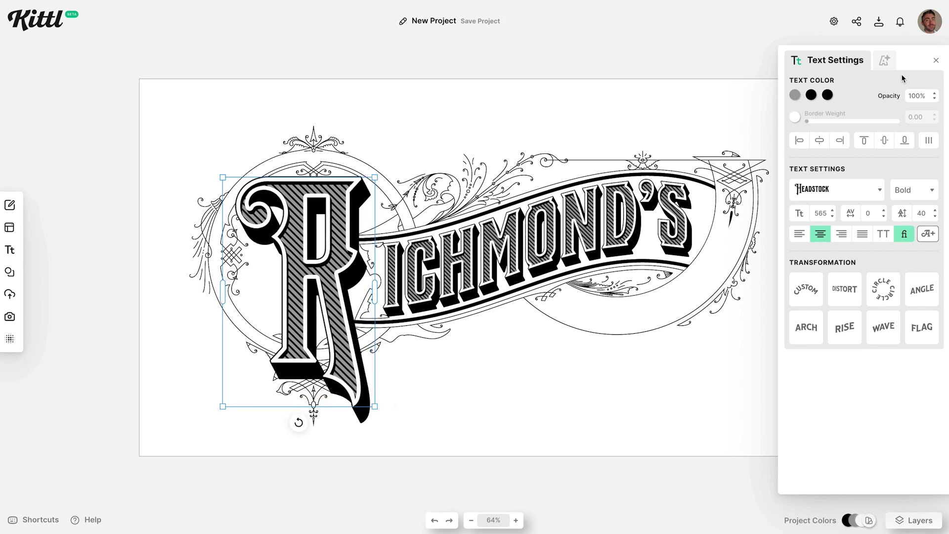
Replace the “R” decoration with Fading Color Cut at 2% weight and 33% distance
click(885, 61)
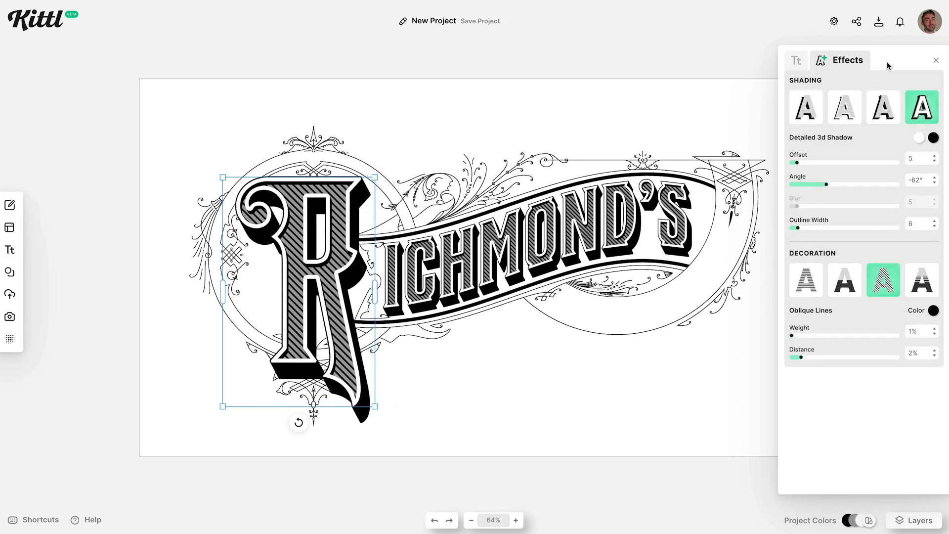
click(910, 277)
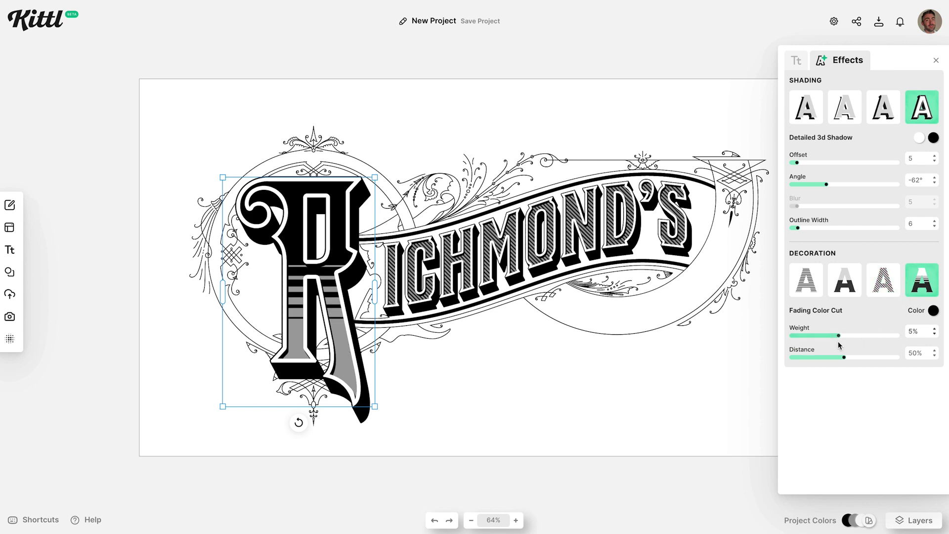
mouse_move(826, 338)
mouse_down()
mouse_move(815, 337)
mouse_move(851, 356)
mouse_move(825, 357)
mouse_up()
click(795, 59)
click(811, 94)
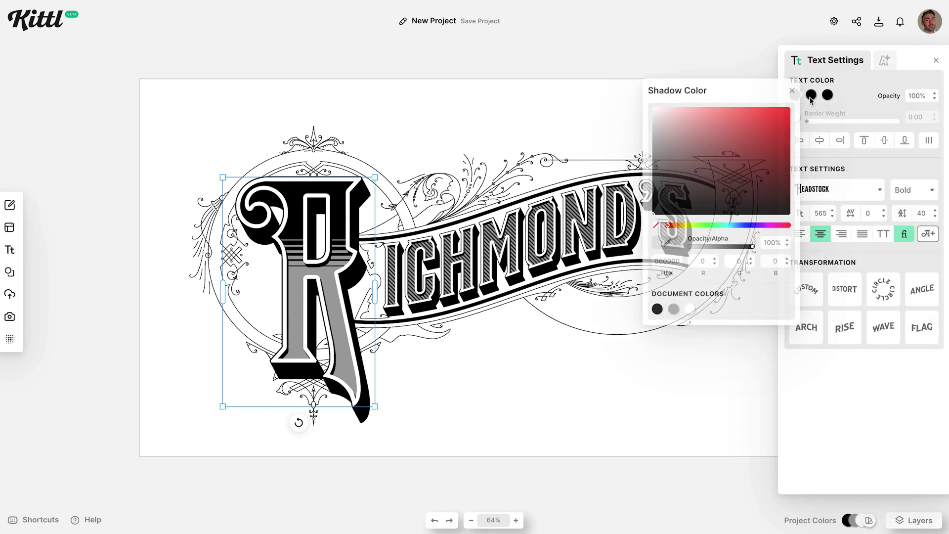
drag(662, 113, 657, 99)
click(546, 456)
key(ctrl+z)
click(346, 350)
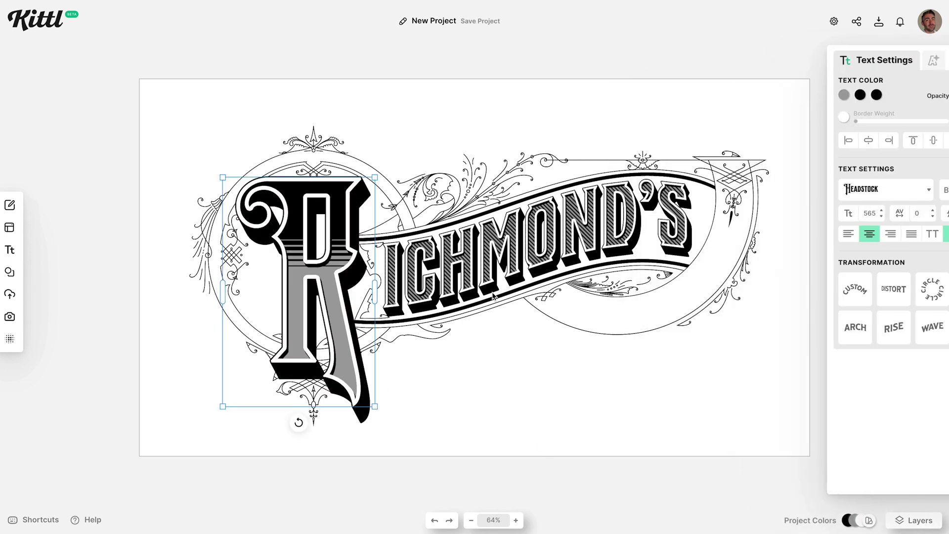
Set the decoration colour of the large “R” to white (ffffff)
click(827, 95)
drag(743, 143, 655, 105)
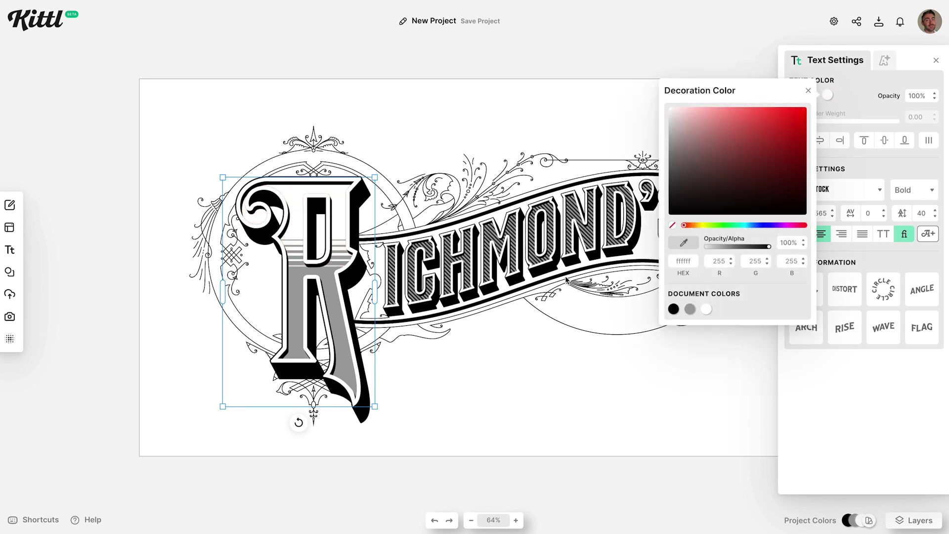
click(536, 416)
click(354, 373)
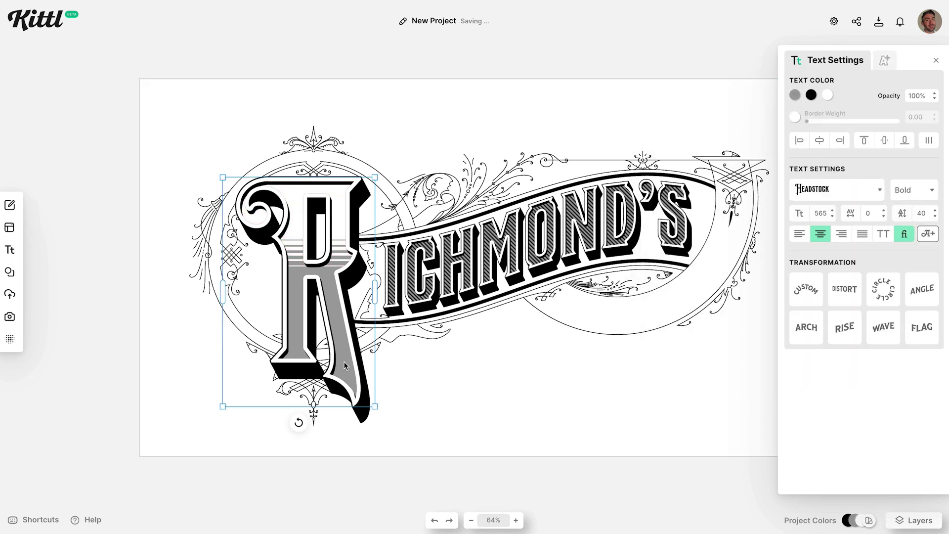
Duplicate the large “R” beside the original, remove the copy's 3D shading and give it the Oblique Lines decoration
drag(343, 361, 404, 360)
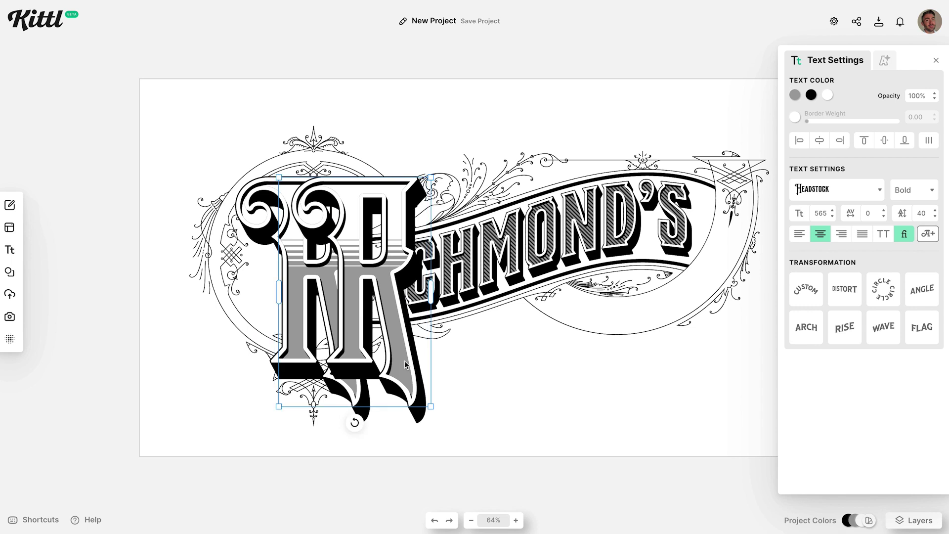
click(889, 64)
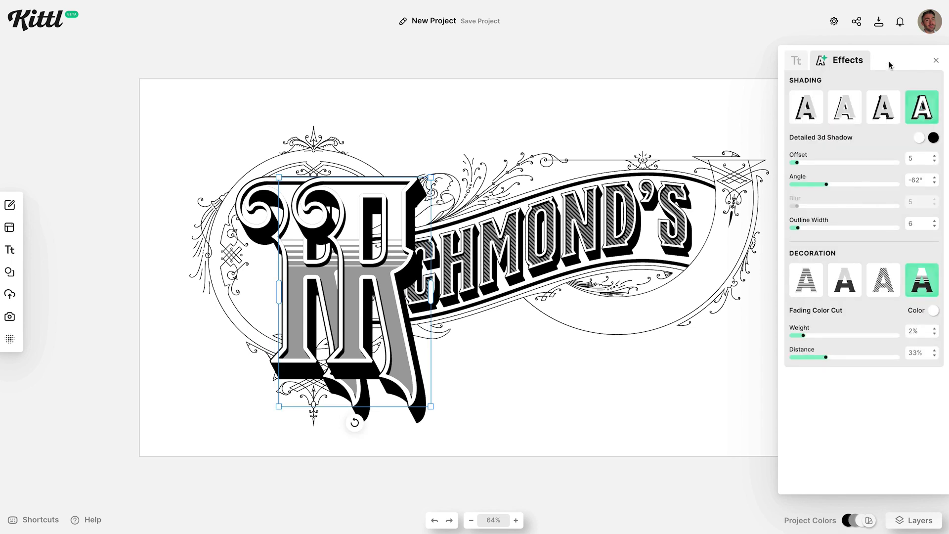
click(918, 98)
click(891, 168)
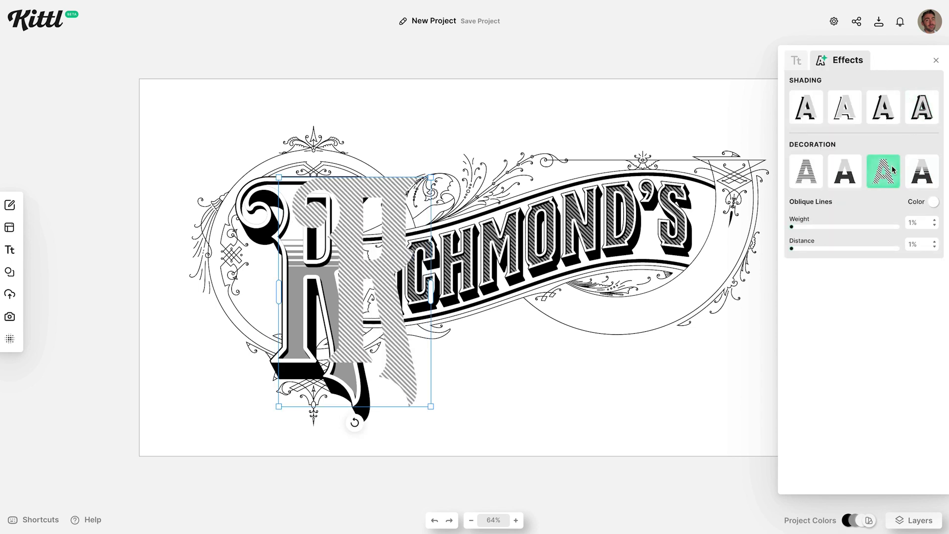
Shift the striped “R” copy closer to the original and send it backward behind the main “R”
drag(403, 380, 390, 382)
right_click(375, 376)
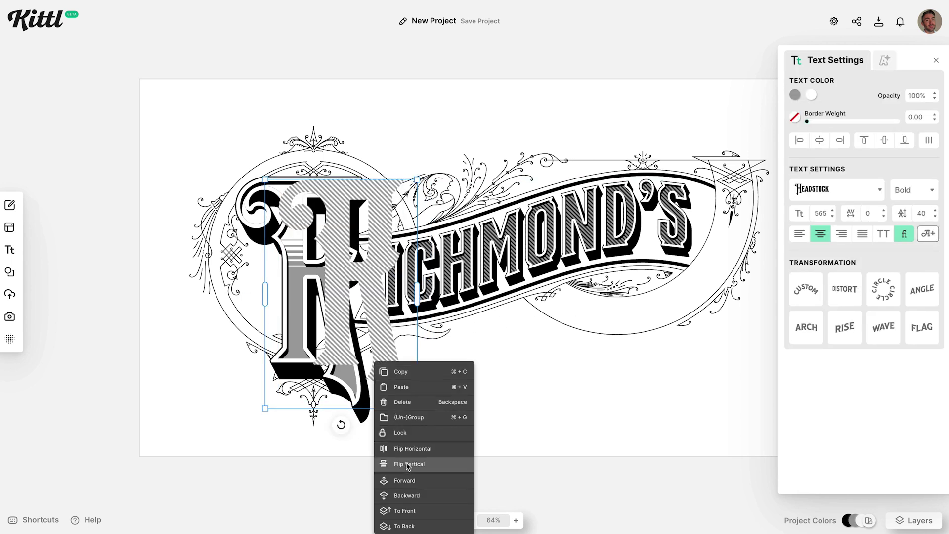
click(411, 494)
Nudge the striped “R” left and down so it forms a narrow offset shadow along the main “R”
key(Left)
key(Left)
key(Left)
key(Left)
key(Left)
key(Left)
key(Left)
key(Left)
key(Left)
key(Left)
key(Left)
key(Left)
key(Left)
key(Left)
key(Left)
key(Left)
key(Left)
key(Left)
key(Left)
key(Left)
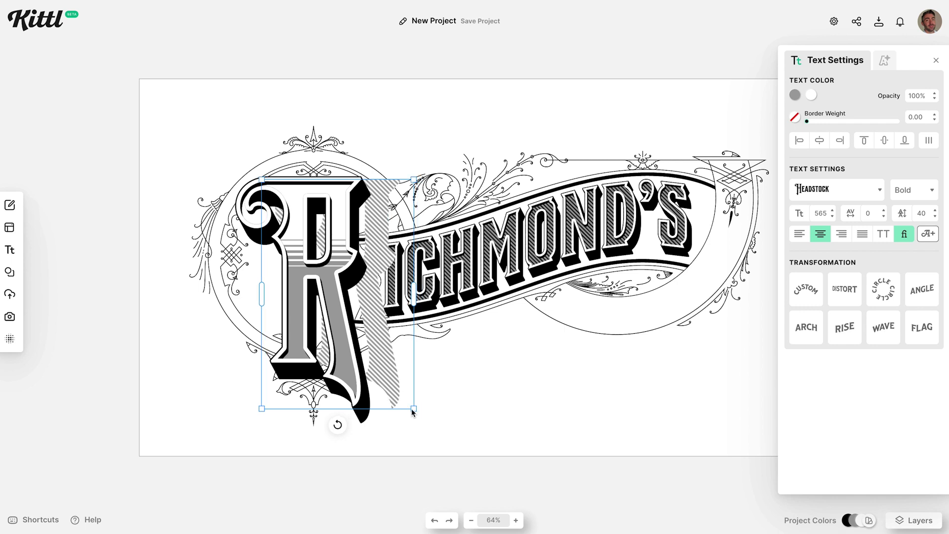
key(Down)
key(Down)
key(Down)
key(Down)
key(Down)
key(Down)
key(Down)
key(Down)
key(Down)
key(Down)
key(Down)
key(Down)
key(Down)
key(Down)
key(Down)
key(Down)
key(Down)
key(Down)
key(Down)
key(Down)
key(shift+Left)
key(shift+Left)
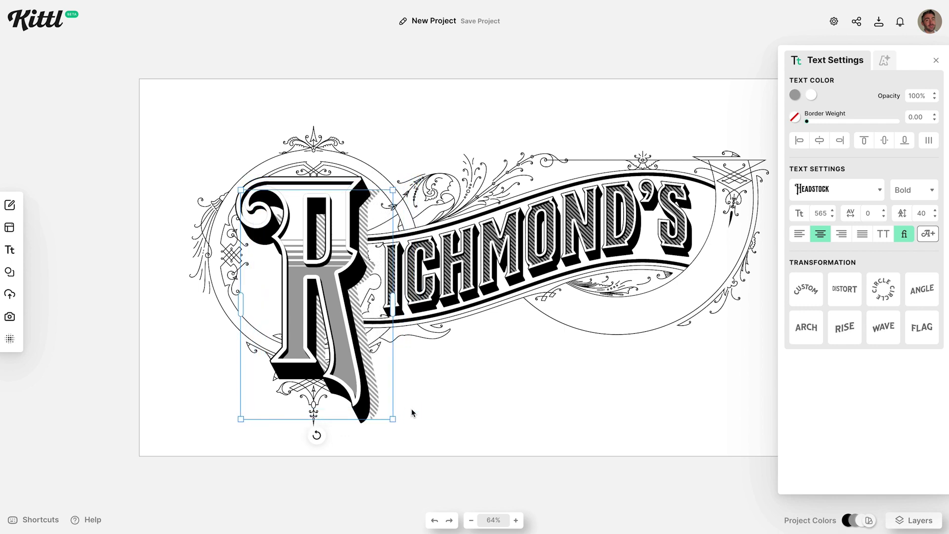
key(shift+Down)
Group the main “R” with its striped shadow and enlarge the group slightly
shift+click(334, 358)
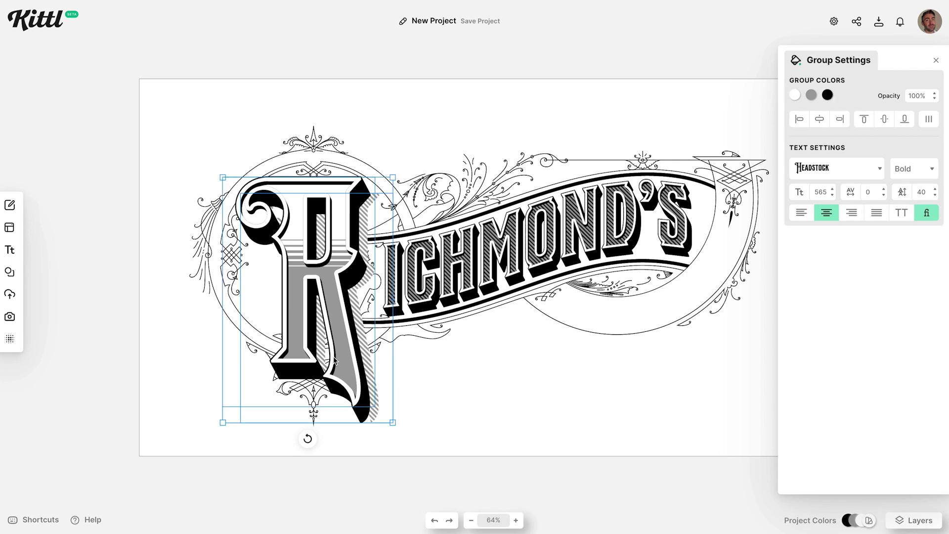
right_click(335, 360)
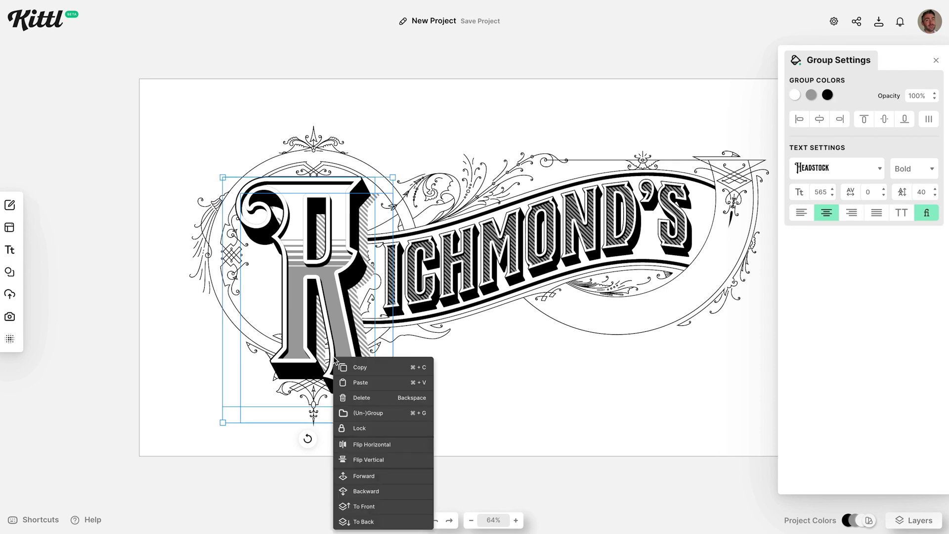
click(368, 412)
drag(392, 425, 402, 430)
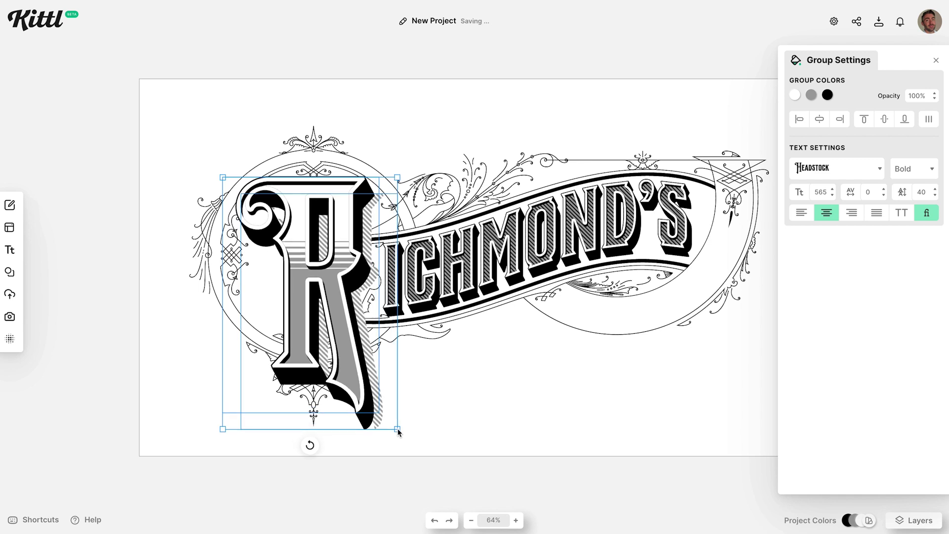
click(470, 420)
Add a new text reading “Antiques” below the ribbon lettering
key(t)
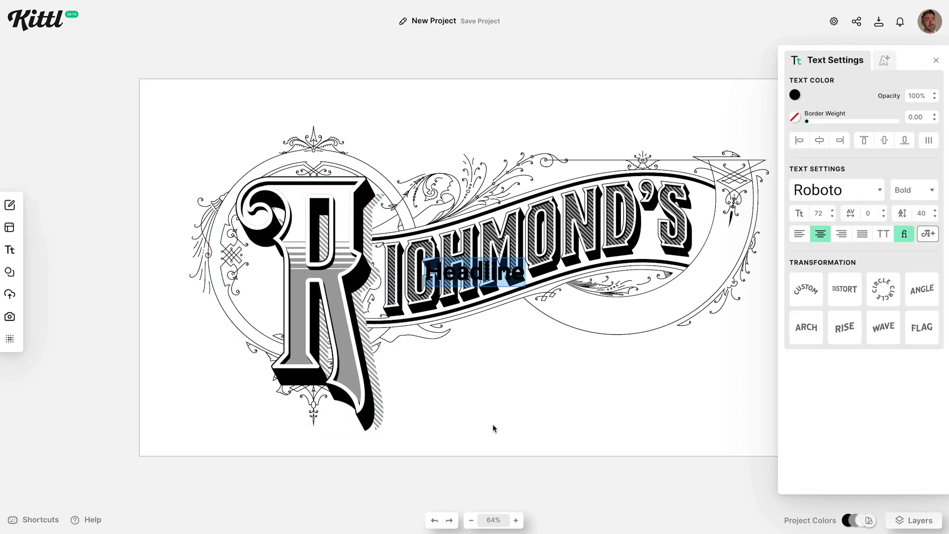
drag(475, 272, 511, 386)
double_click(609, 394)
text(Antiques)
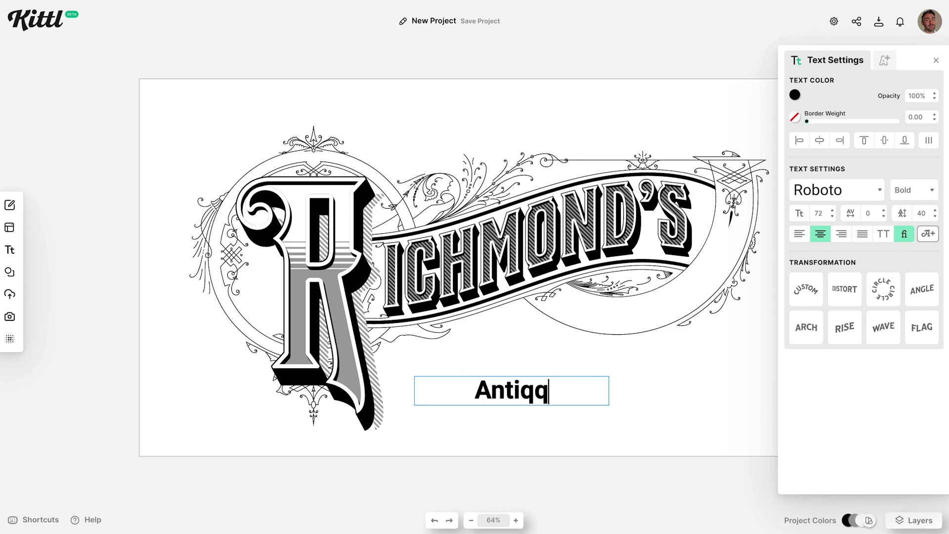
Change “Antiques” to the wide, heavy serif font starting with “Groc” and move it under the lower ribbon loop
click(835, 190)
click(657, 38)
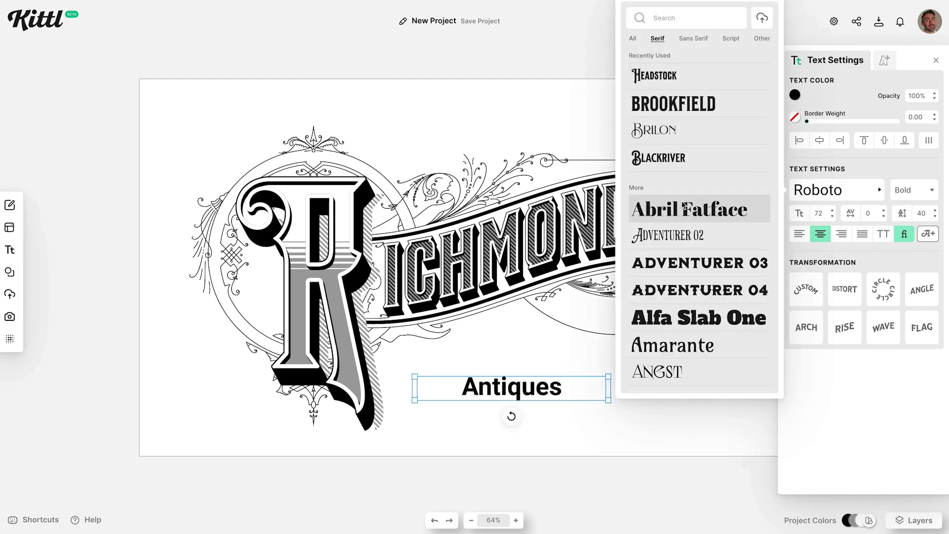
scroll(682, 209, down, 8)
scroll(682, 209, down, 12)
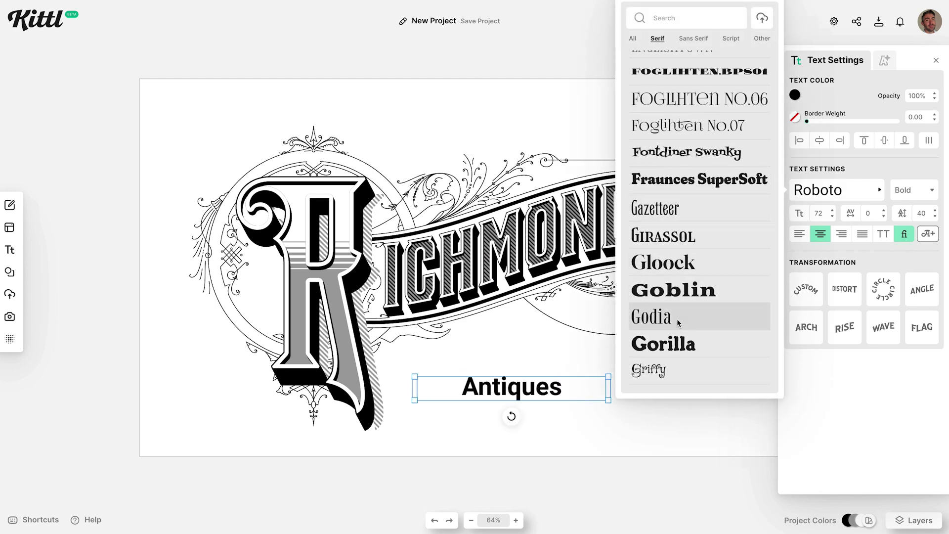
click(672, 346)
drag(596, 387, 715, 345)
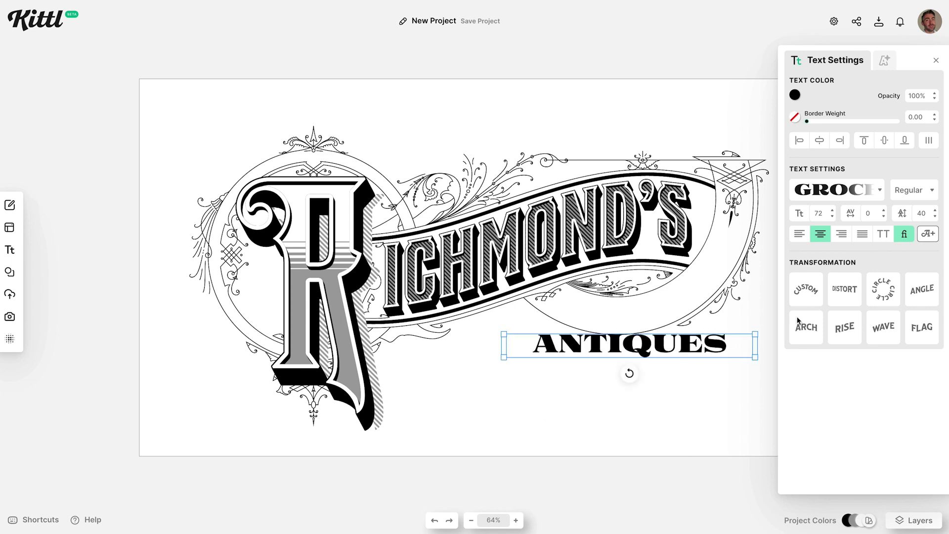
Apply an inverted Circle transformation to “Antiques” and fit its size, position and rotation to the lower ribbon loop
click(883, 289)
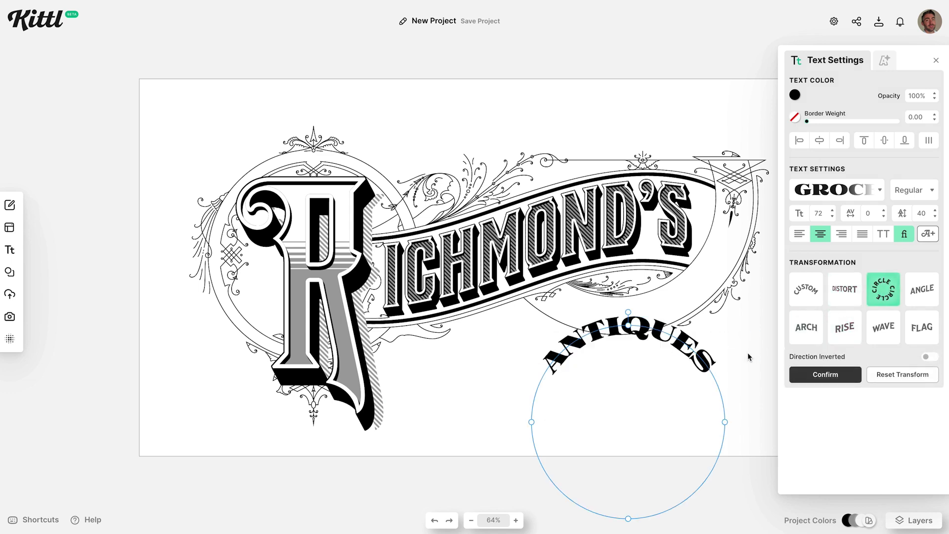
drag(679, 355, 691, 146)
click(929, 356)
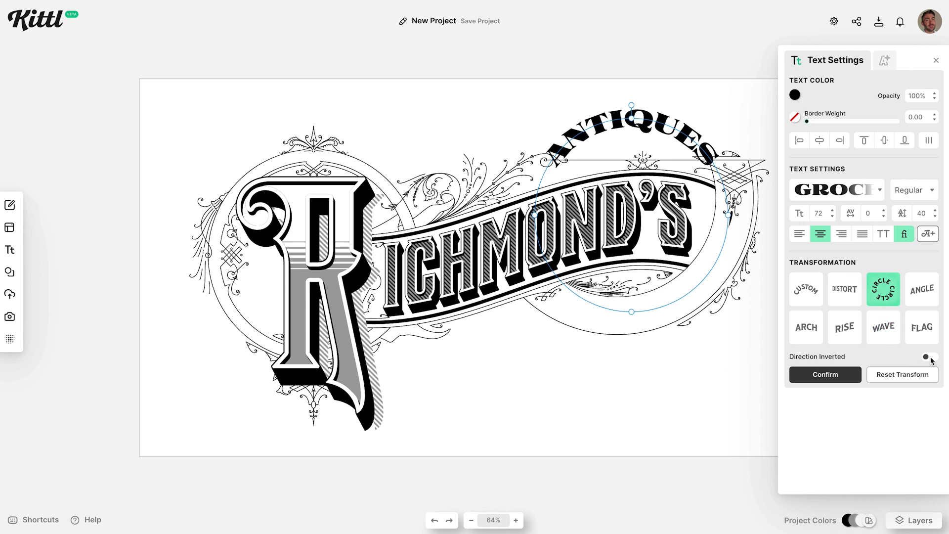
drag(528, 212, 509, 267)
drag(660, 332, 651, 312)
drag(568, 70, 571, 77)
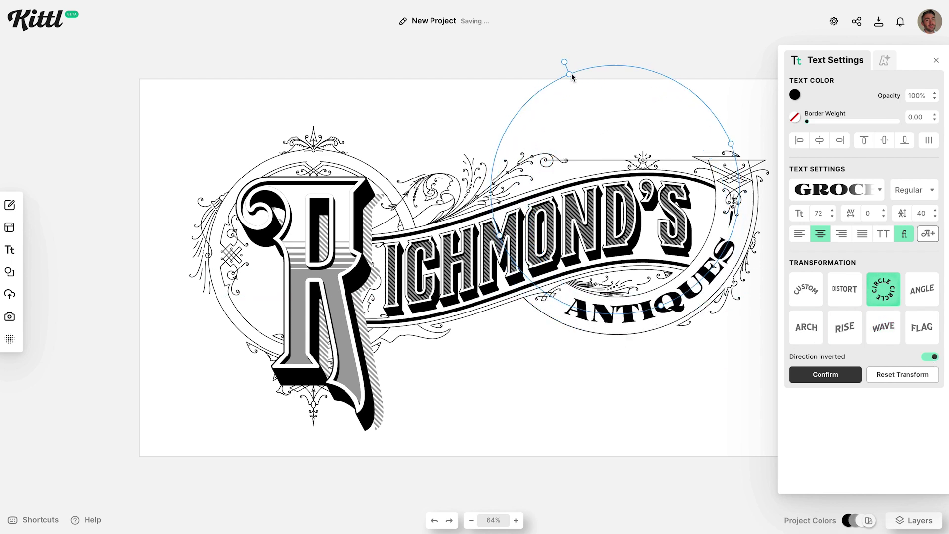
click(680, 367)
Add a black Line Shadow to the curved “Antiques” lettering with an offset of 73
scroll(715, 346, up, 5)
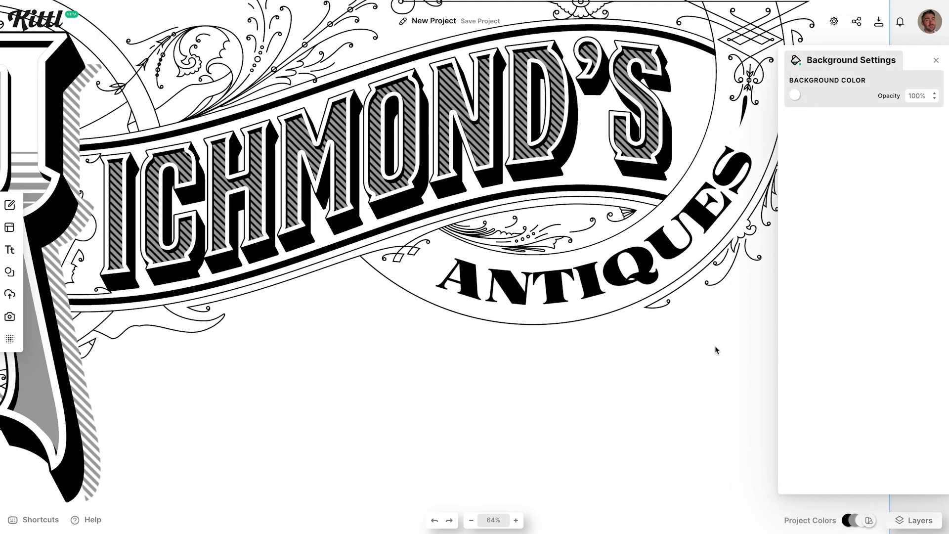
click(618, 291)
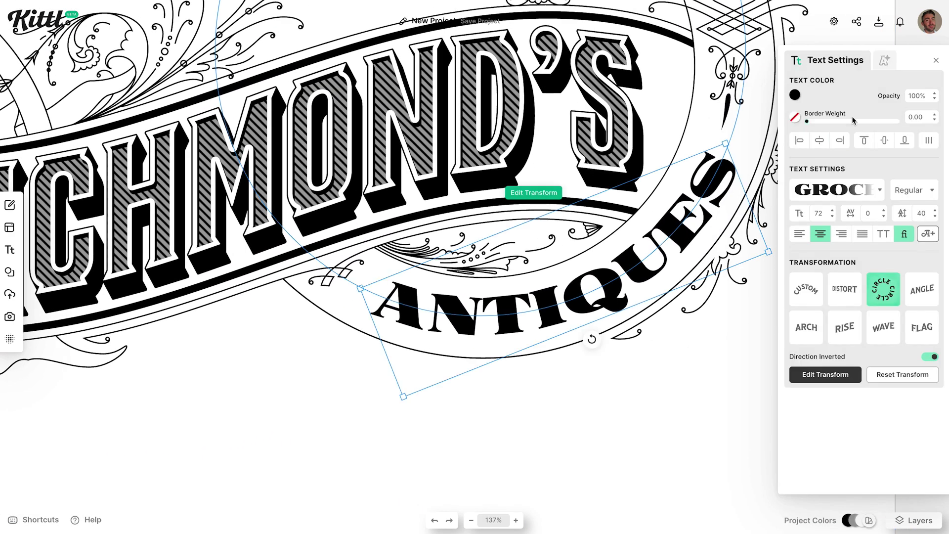
click(883, 62)
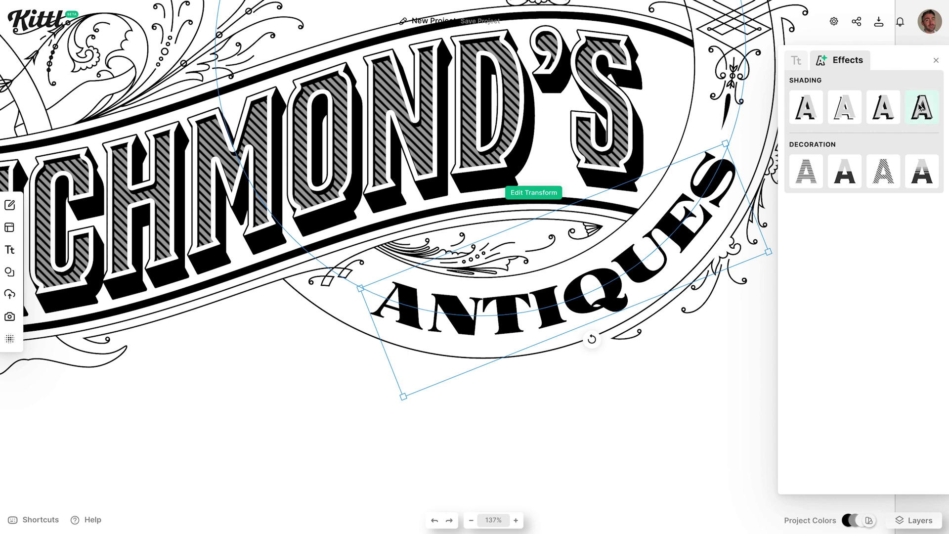
click(847, 115)
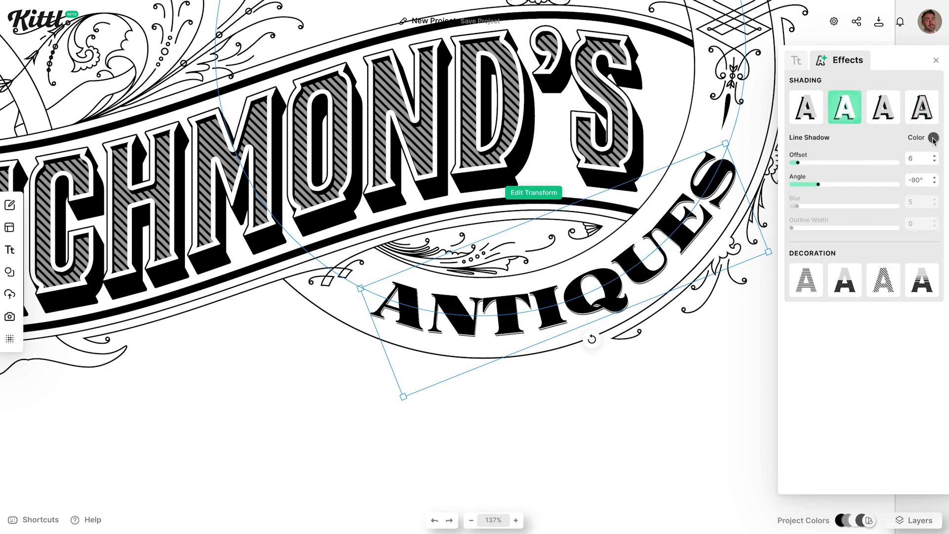
click(934, 138)
click(780, 354)
click(850, 425)
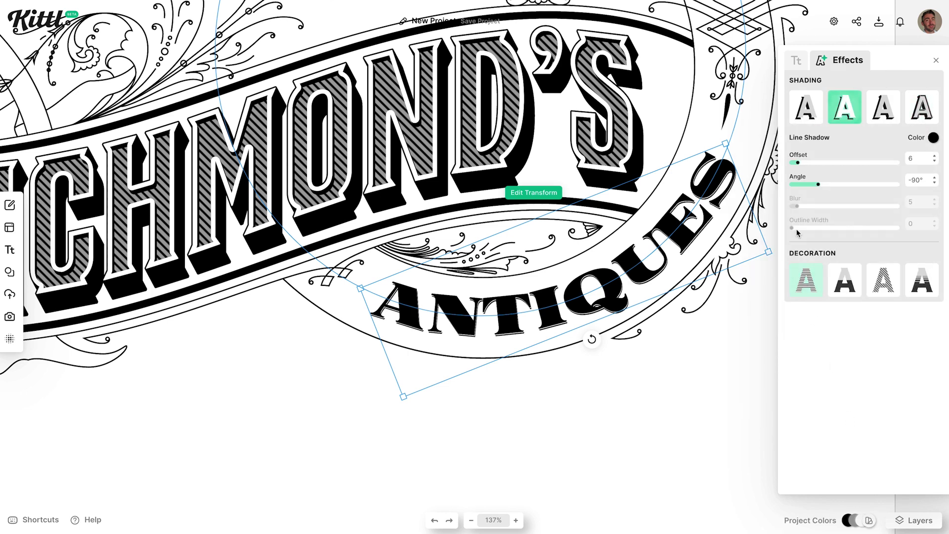
drag(808, 163, 870, 172)
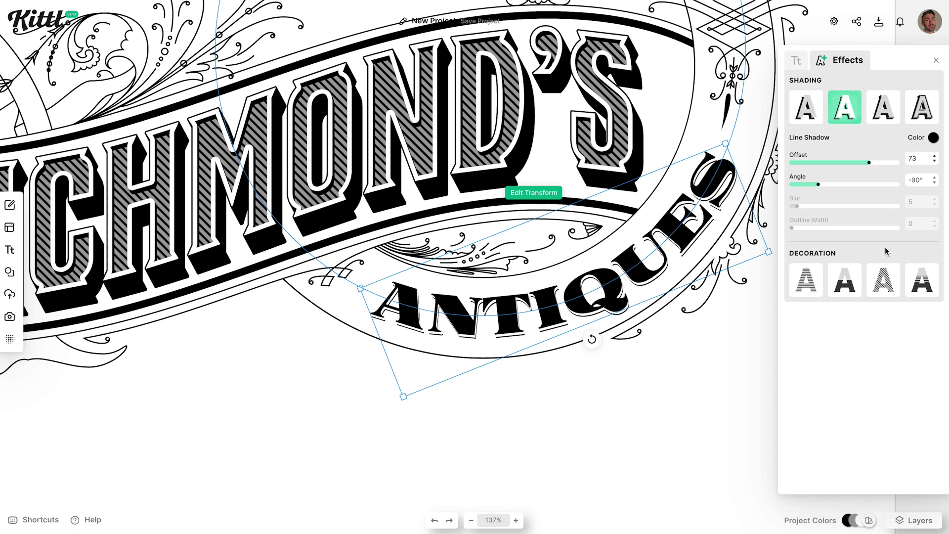
Decorate “Antiques” with white Oblique Lines at 2% weight
click(894, 288)
click(934, 311)
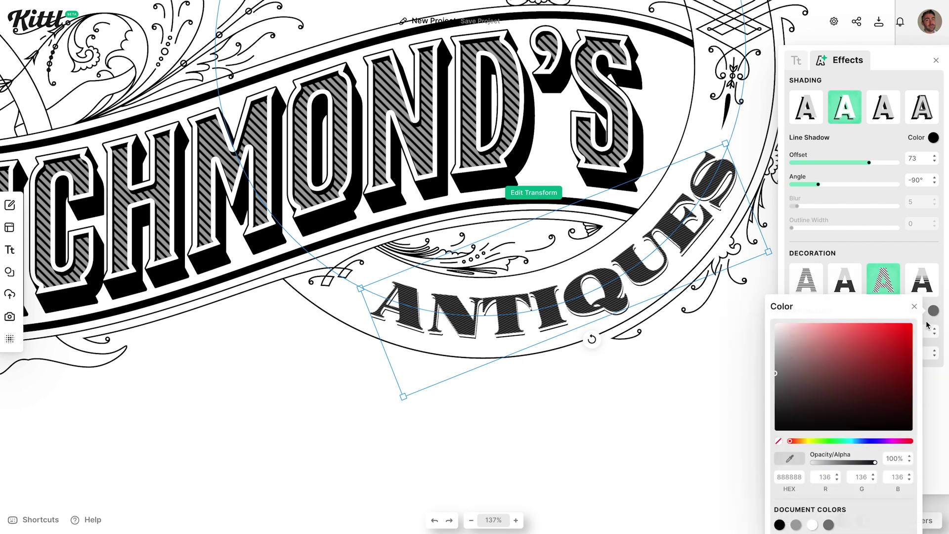
drag(842, 351, 761, 313)
click(858, 255)
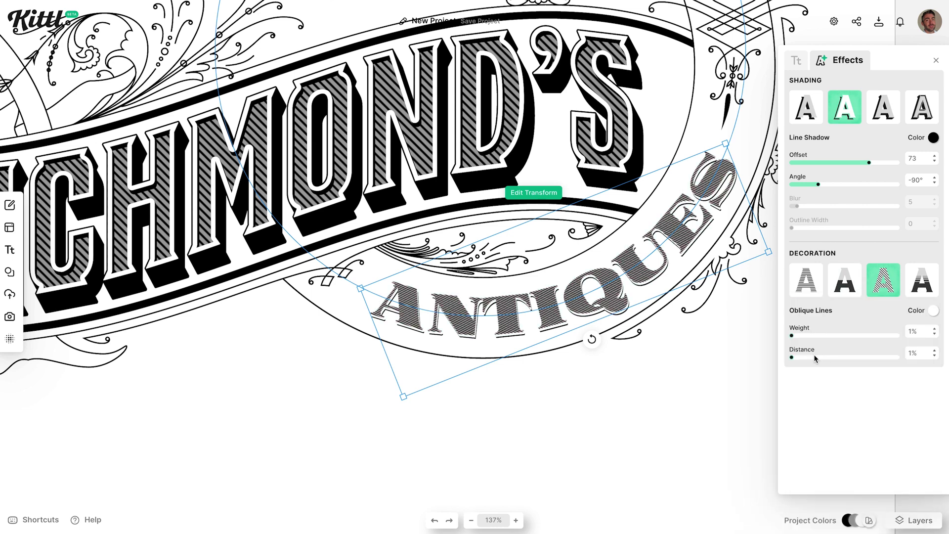
drag(792, 336, 803, 335)
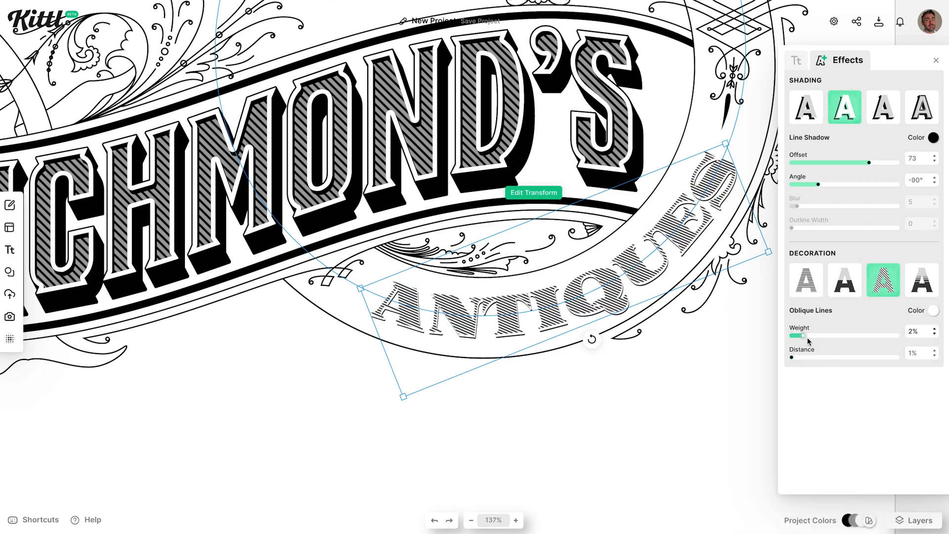
Add a black border with a weight of 2.50 to the curved “Antiques” lettering
click(795, 61)
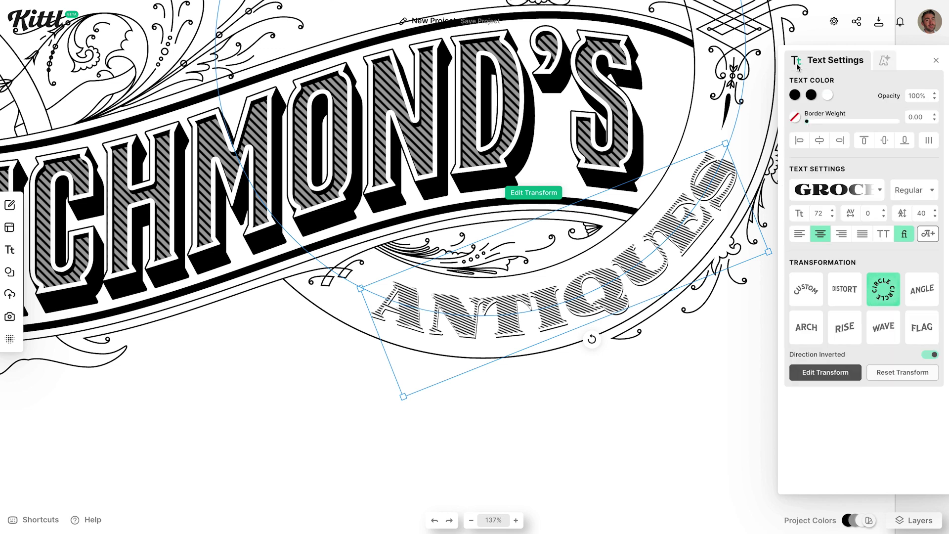
click(794, 117)
drag(807, 121, 810, 124)
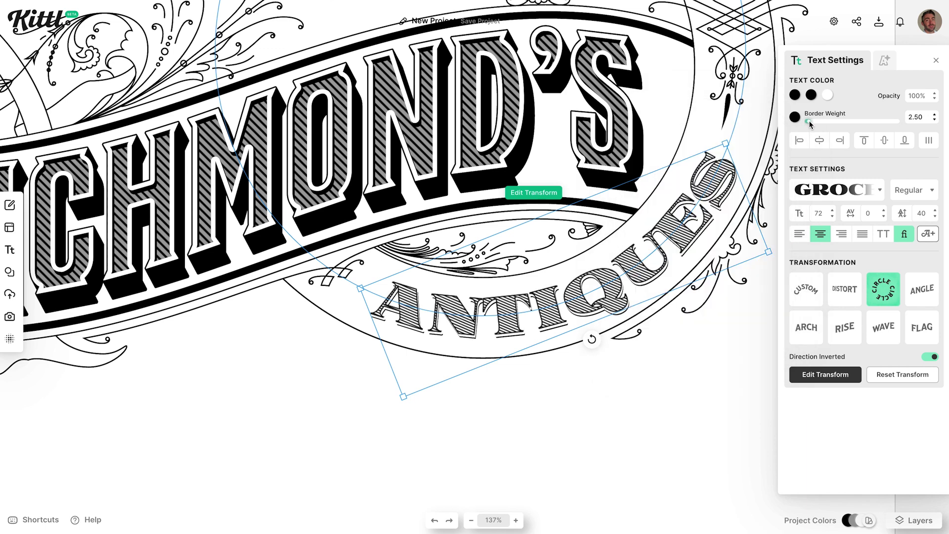
click(618, 401)
key(shift+1)
click(647, 444)
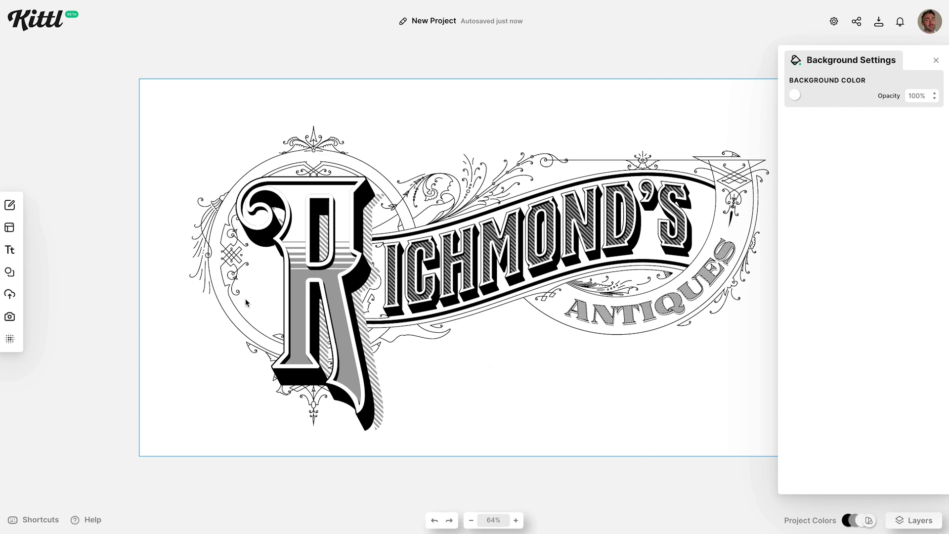
Insert the Sanborn ornament of horizontal lines ending in a corner flourish, enlarge it and position it below the ribbon
click(11, 275)
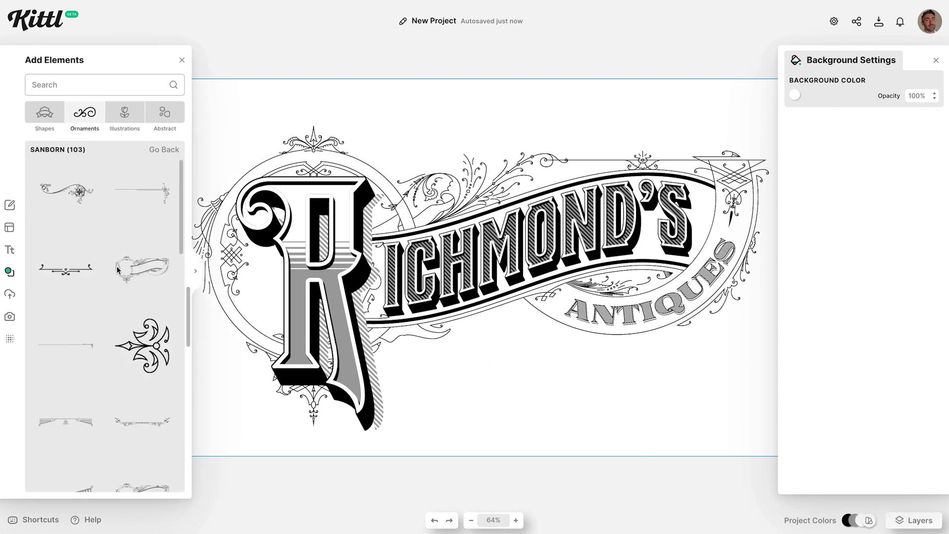
click(146, 190)
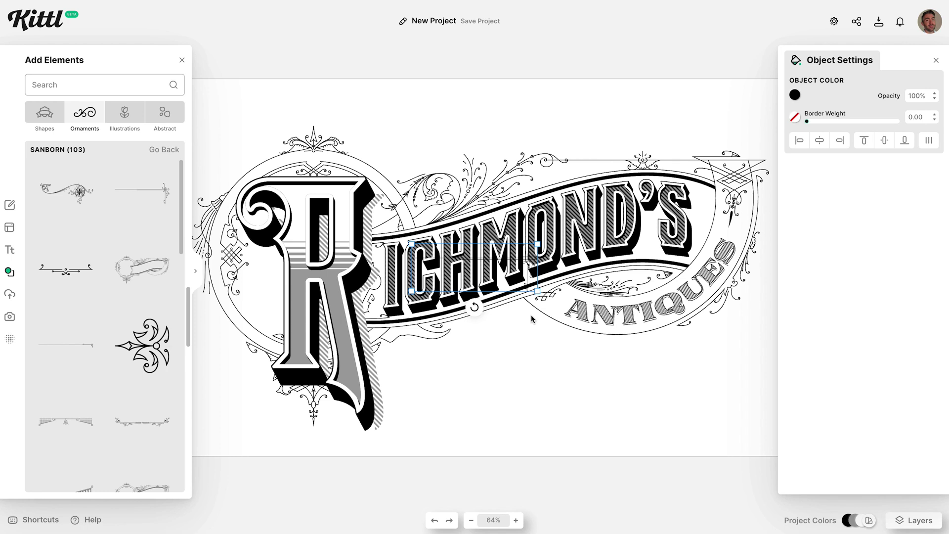
drag(536, 291, 594, 423)
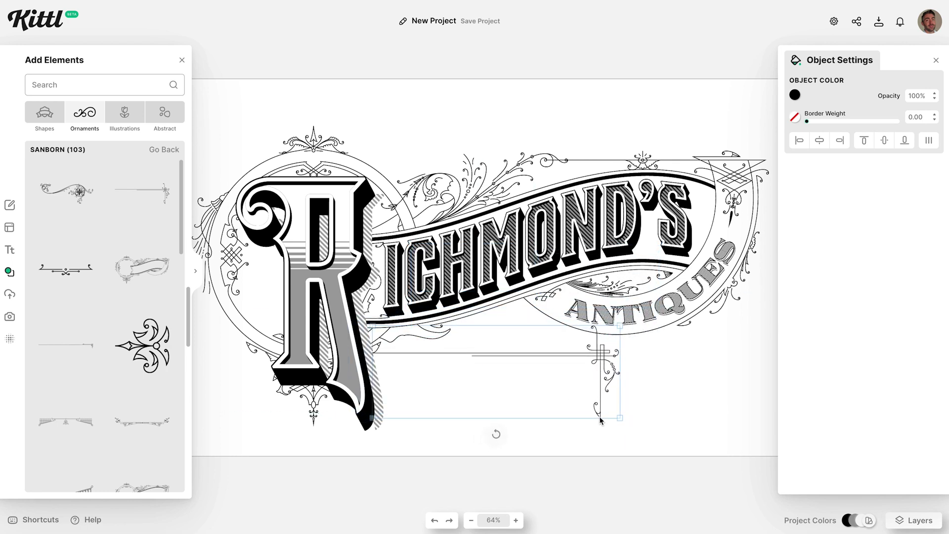
drag(619, 328, 612, 332)
key(Up)
key(Up)
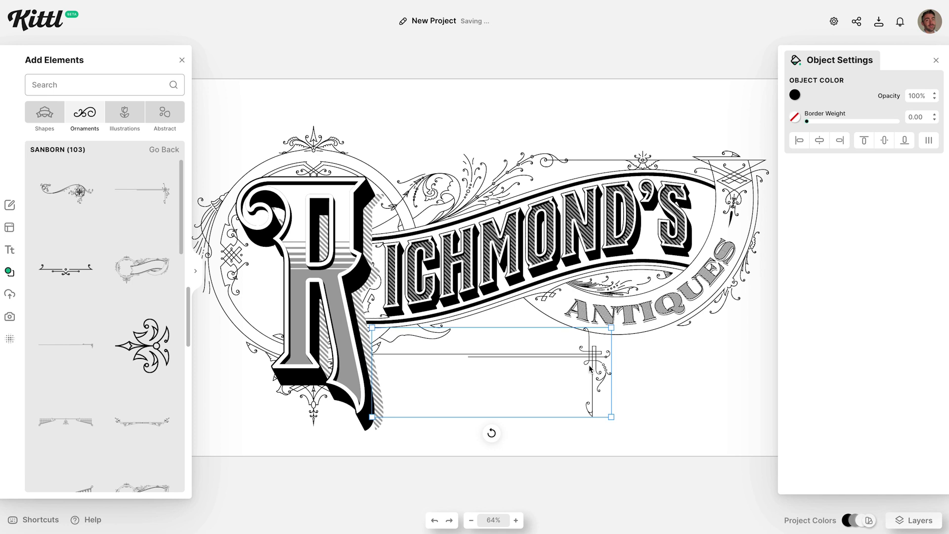
Duplicate the line ornament, rotate the copy 180° and shift it sideways to complete a rectangular frame
key(ctrl+v)
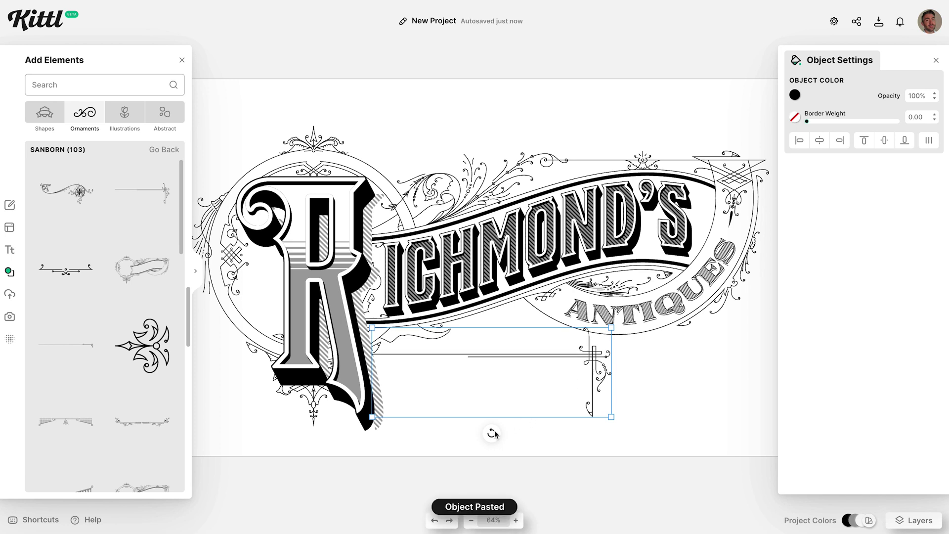
drag(494, 434, 510, 291)
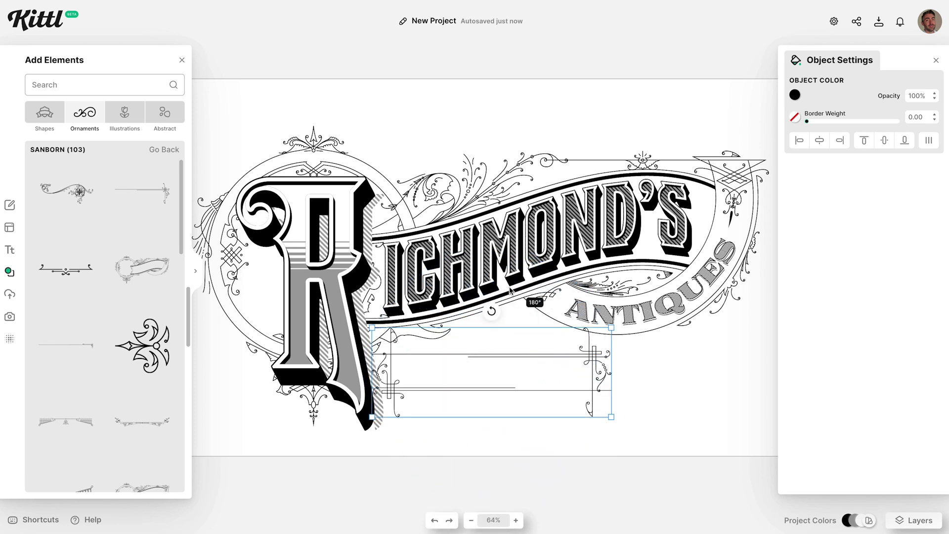
key(shift+Right)
key(shift+Right)
key(shift+Right)
key(shift+Right)
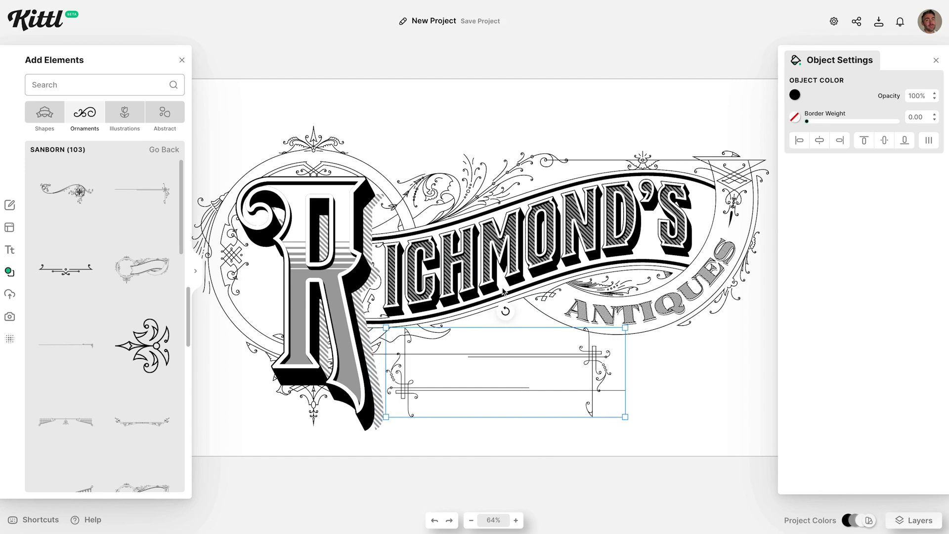
click(652, 434)
Add the tagline “Only the finest goods” inside the line frame in the Mr De Haviland script font
key(t)
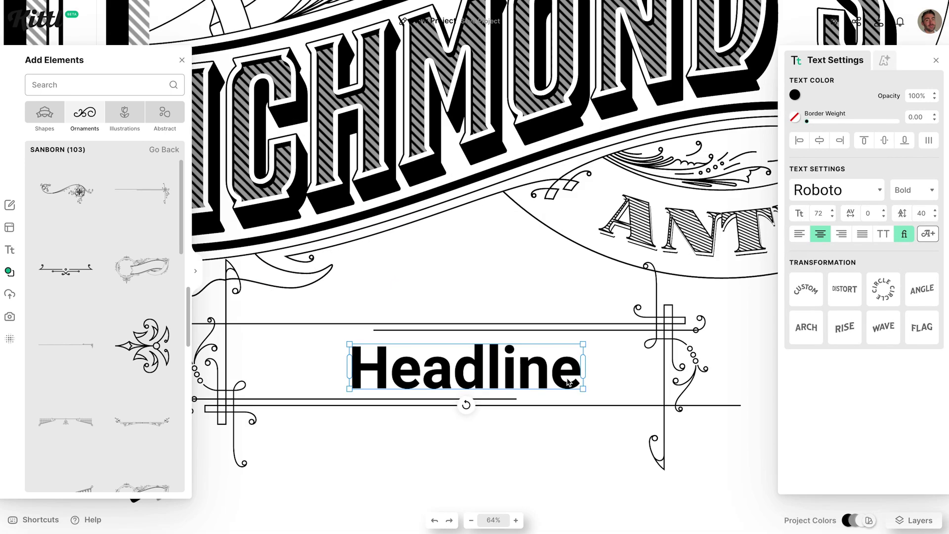
drag(583, 371, 739, 381)
click(839, 195)
click(731, 38)
scroll(689, 150, down, 10)
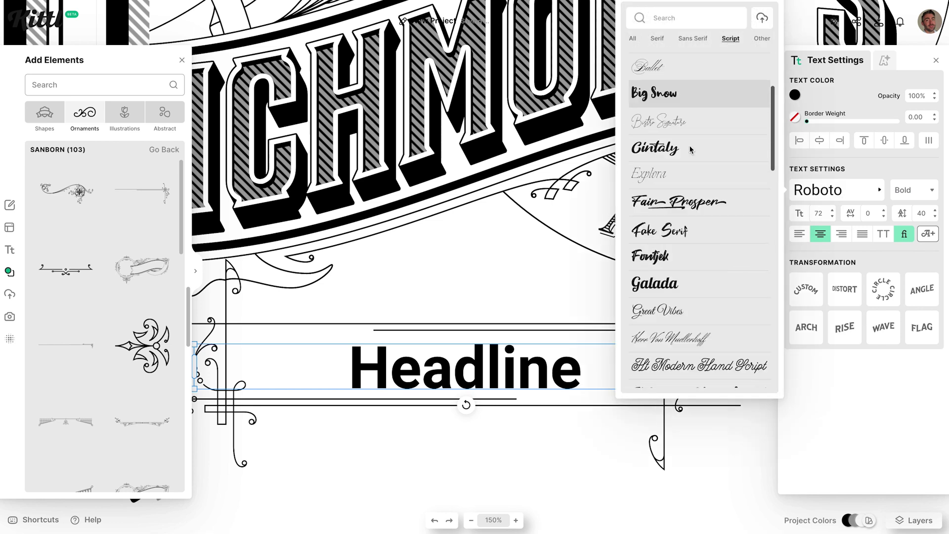
scroll(692, 151, down, 3)
click(675, 183)
double_click(444, 381)
text(Only the finest goods)
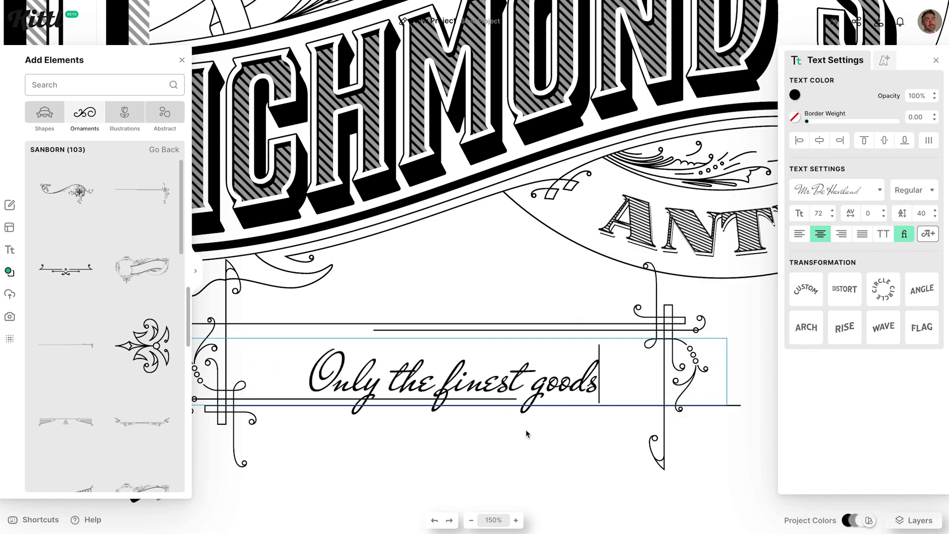
click(612, 456)
Turn a copy of “Antiques” without the Circle transformation into an opening quotation mark and place it before the tagline
click(715, 232)
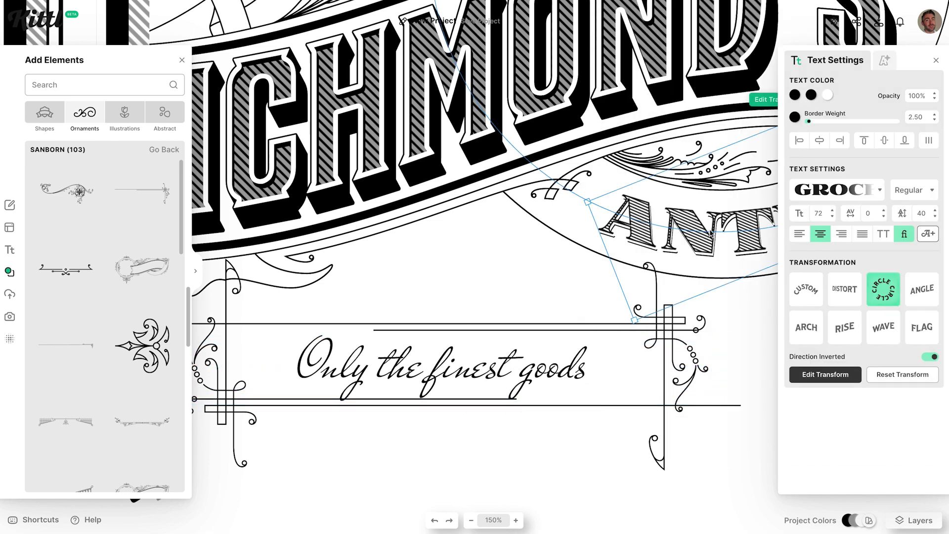
click(888, 291)
click(888, 292)
drag(641, 441, 624, 466)
drag(712, 401, 609, 461)
key(ctrl+z)
double_click(610, 461)
text(")
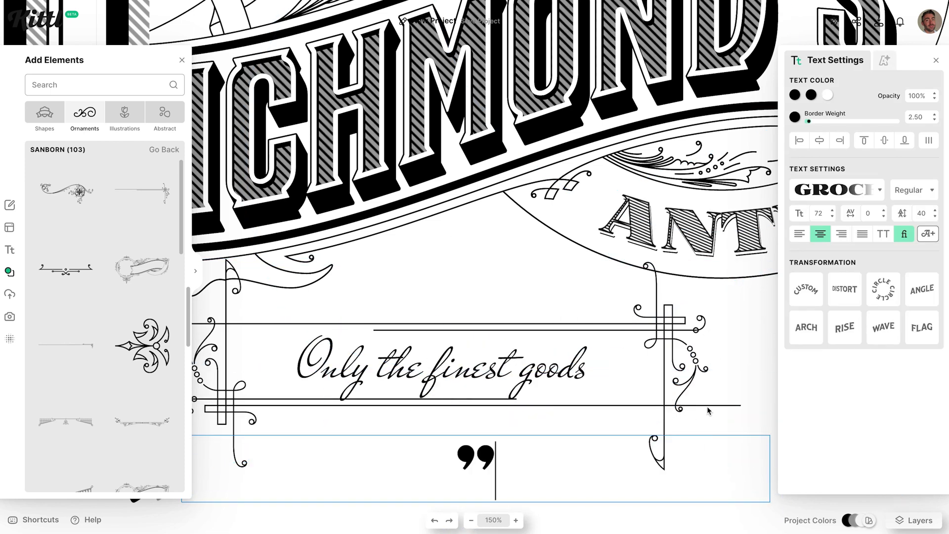
key(Escape)
drag(769, 448, 540, 470)
drag(496, 457, 270, 356)
Copy the decorated quotation mark to the end of the tagline and change it to a closing mark
drag(314, 335, 628, 388)
click(883, 60)
click(741, 361)
double_click(625, 376)
key(BackSpace)
text(”)
click(711, 430)
Add the text “since” above the tagline in the wide “BioRhy…” serif font, uppercase, size 22, slanted with the Angle transformation
click(604, 437)
text(tsince)
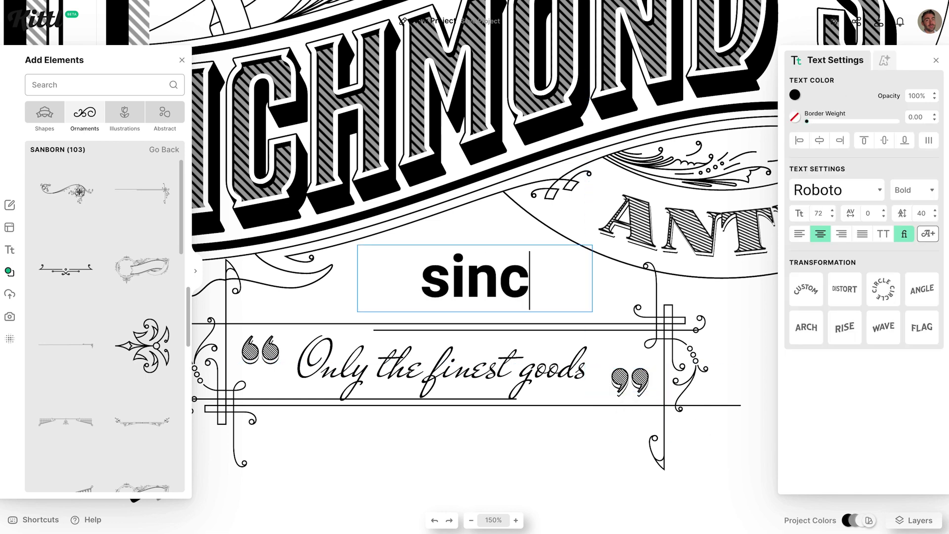
click(812, 190)
click(813, 193)
scroll(706, 291, down, 10)
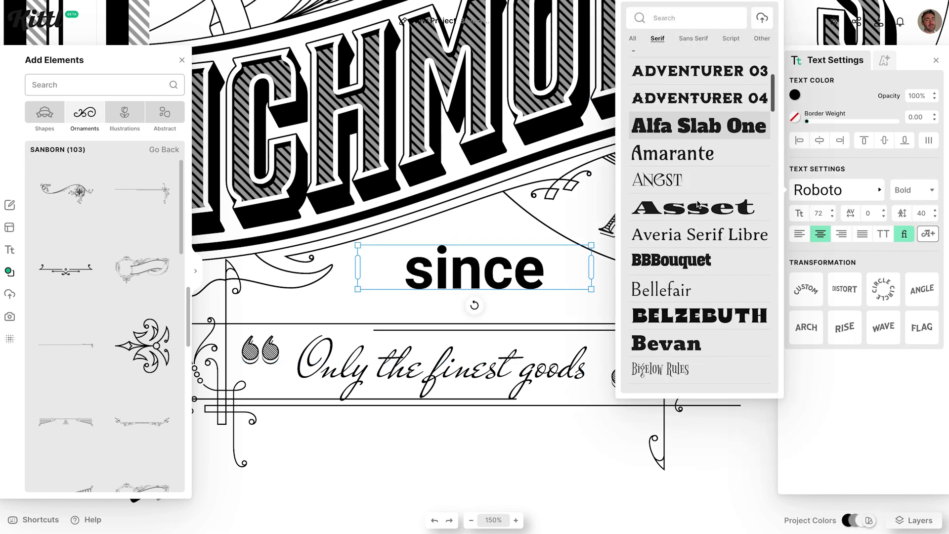
click(707, 286)
click(883, 233)
click(921, 289)
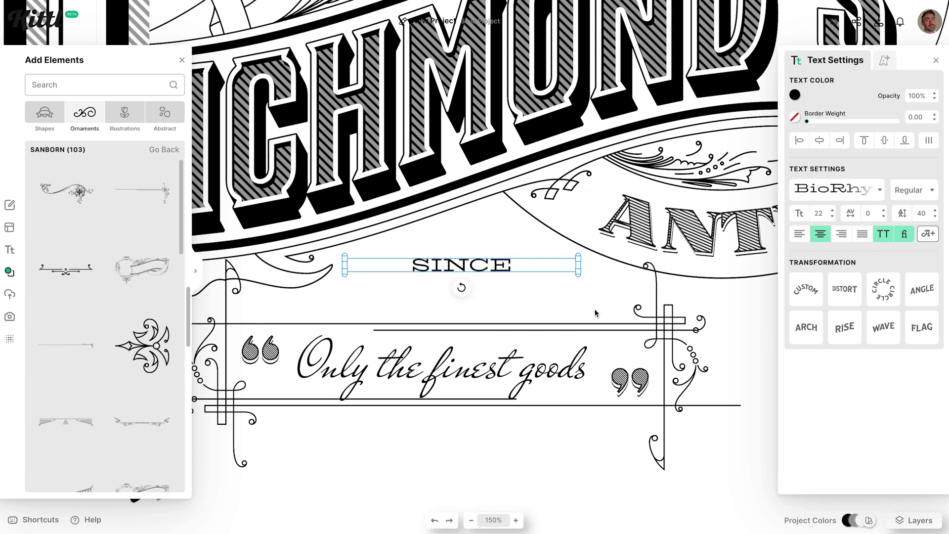
click(886, 365)
Place a copy of “SINCE” just beneath it, change its text to “1912” and align it along the same slant
drag(512, 265, 489, 275)
double_click(488, 275)
text(1912)
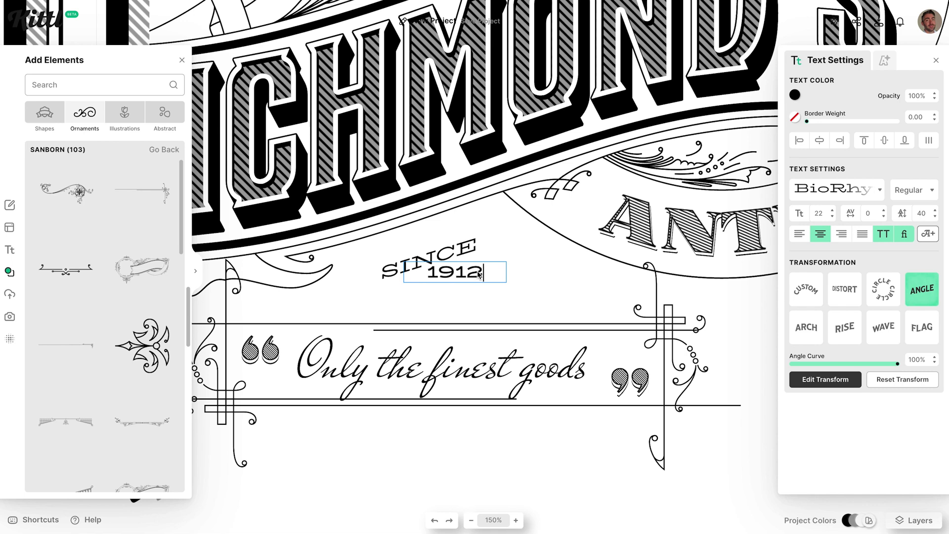
key(Escape)
drag(475, 273, 484, 262)
click(524, 296)
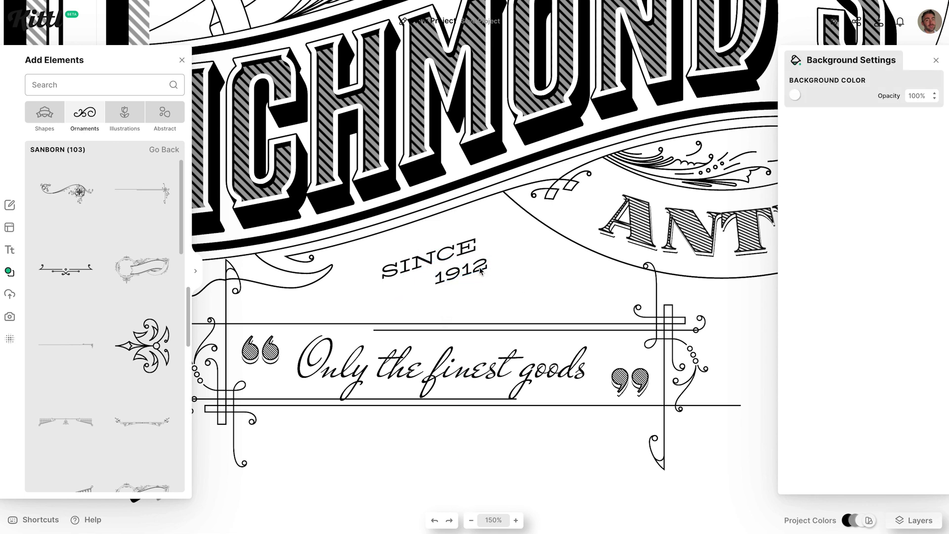
Insert the flower branch from the Fine Florals illustrations, then rotate, shrink and place it inside the ring beside the large R
key(shift+1)
click(124, 112)
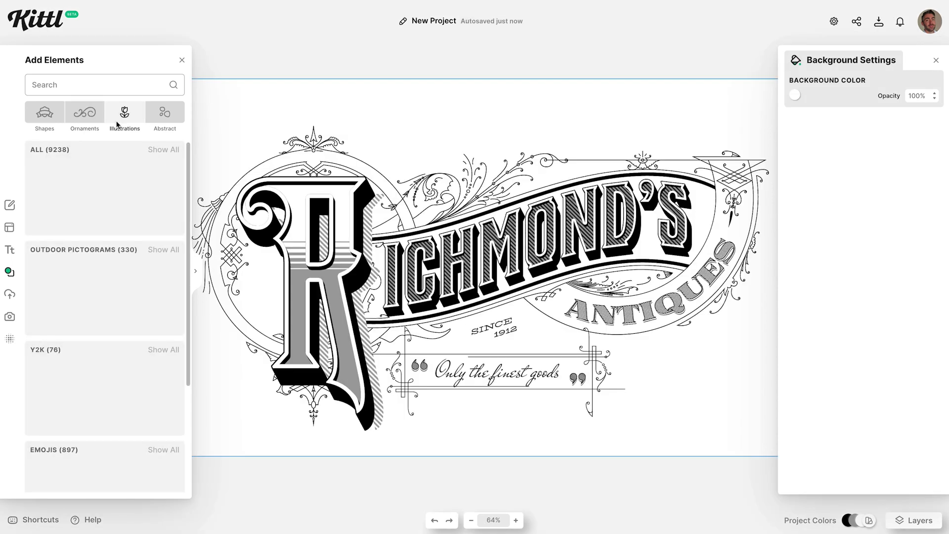
scroll(106, 237, down, 5)
scroll(108, 239, down, 12)
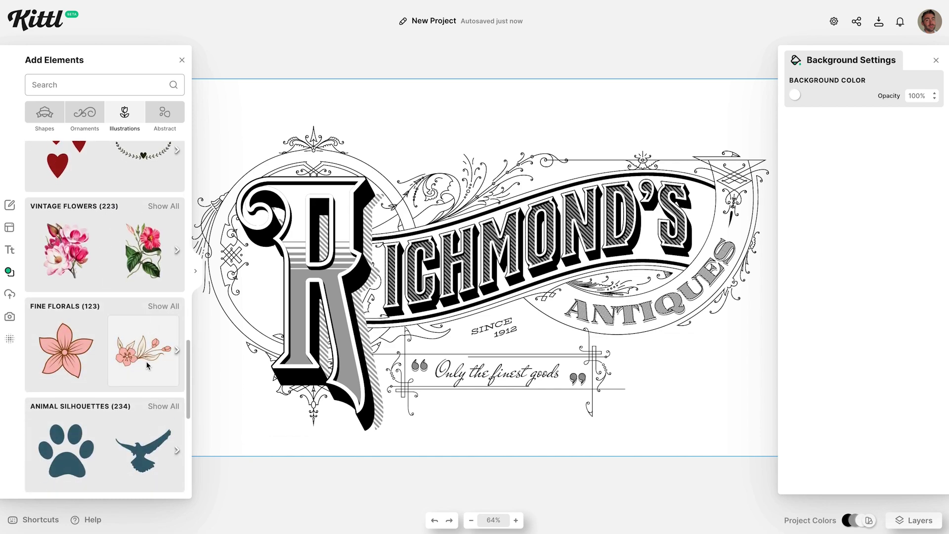
click(153, 357)
drag(446, 309, 261, 299)
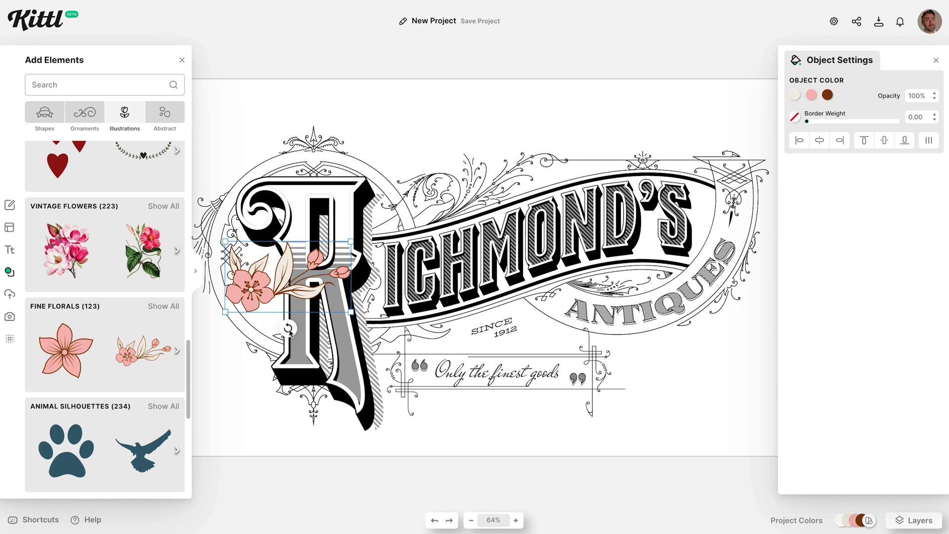
drag(290, 331, 364, 238)
drag(318, 300, 284, 296)
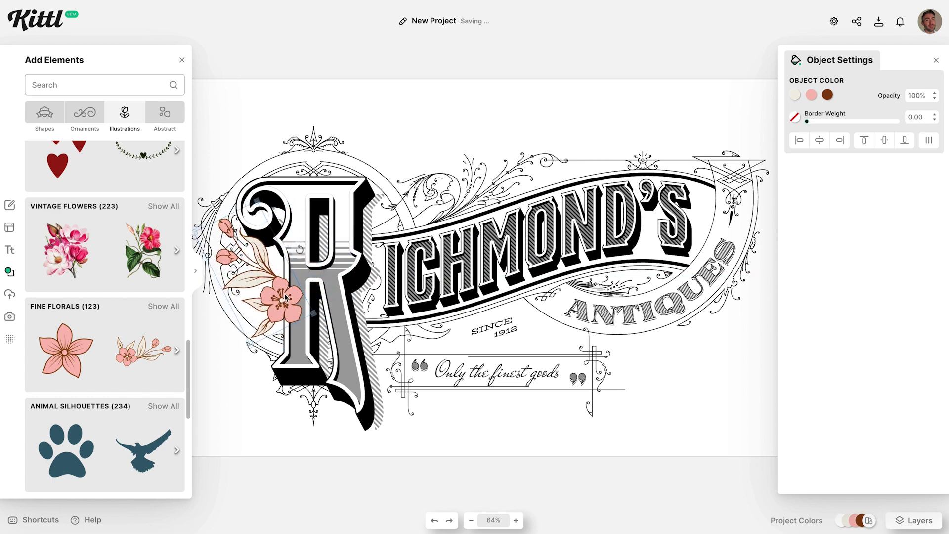
drag(197, 235, 215, 241)
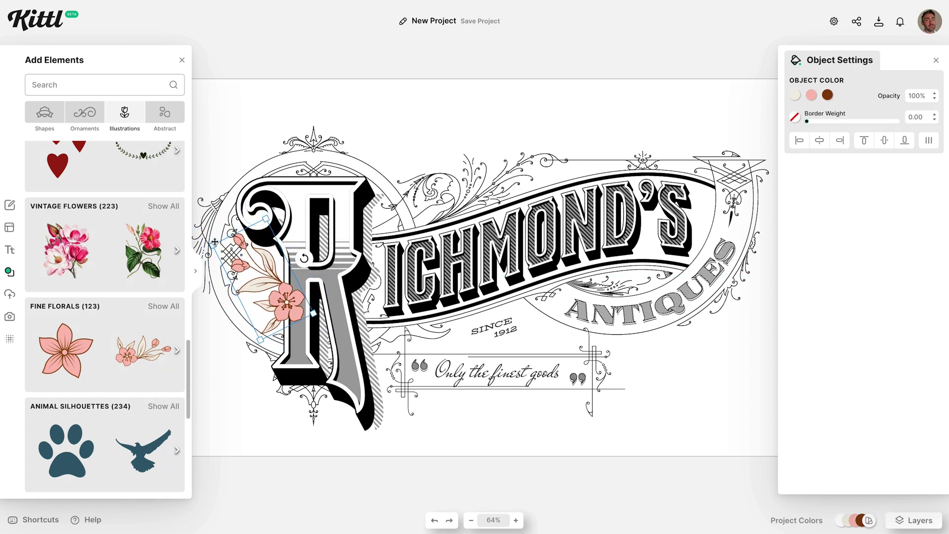
Recolor the flower branch with white petals and leaves and black outlines
click(811, 94)
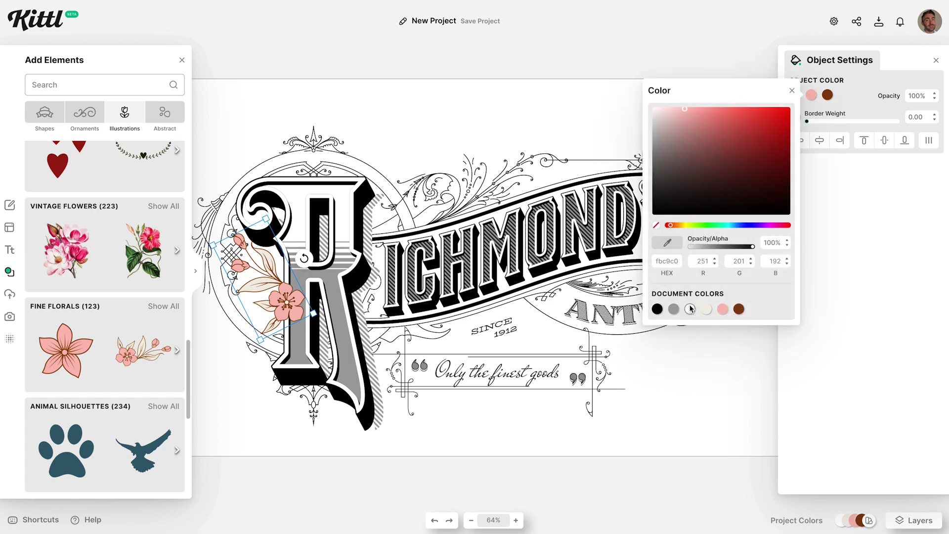
click(689, 308)
click(830, 98)
click(829, 97)
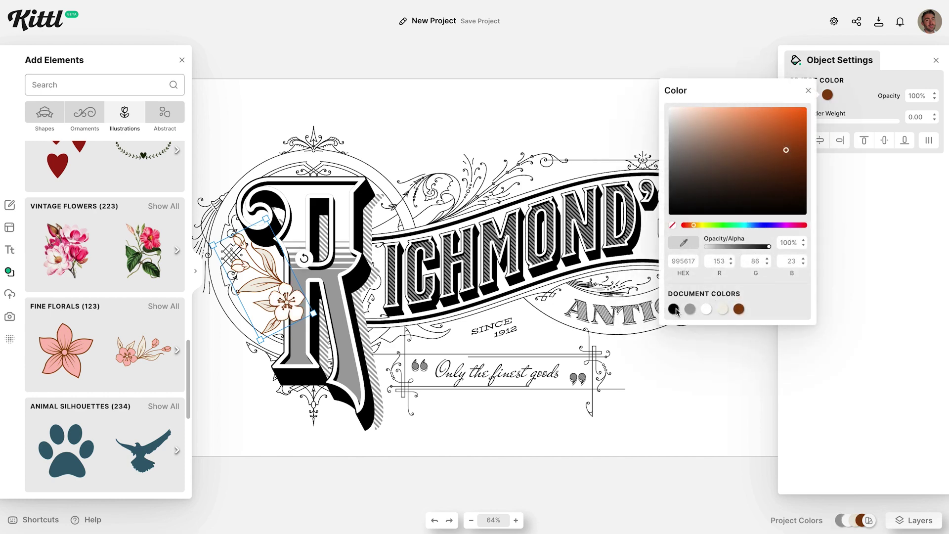
click(674, 309)
click(850, 105)
click(795, 94)
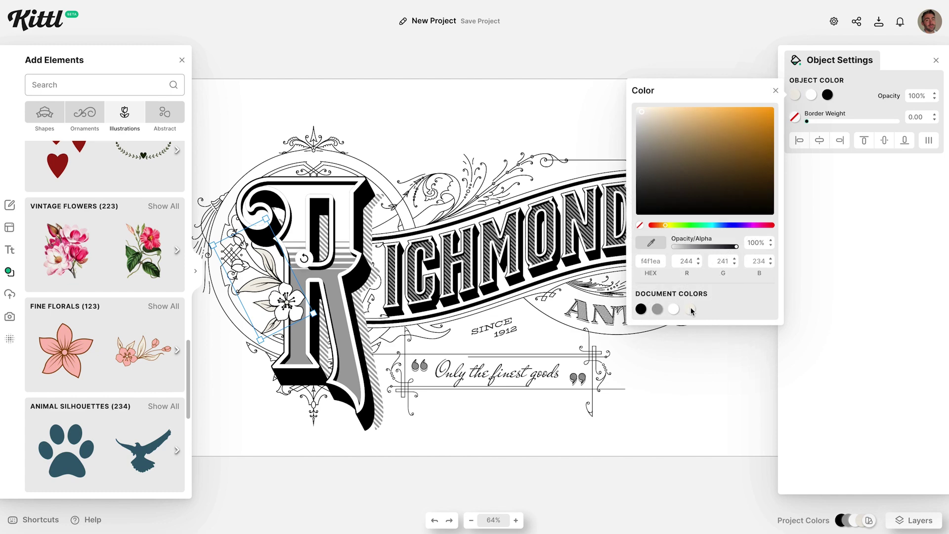
click(674, 309)
Fine-tune the flower branch's rotation and position against the stem of the large R
click(249, 318)
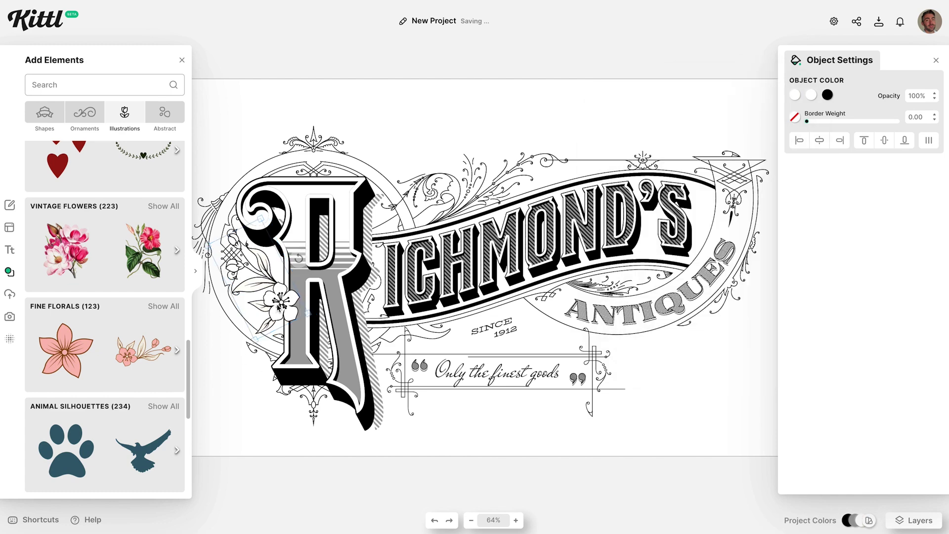
drag(296, 263, 303, 266)
drag(277, 296, 281, 297)
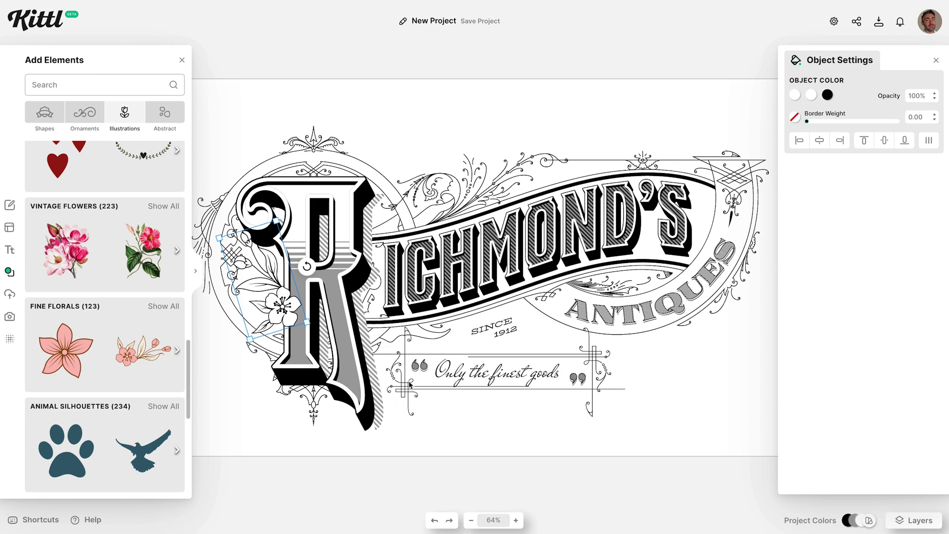
Insert the first Thin Flourishes ornament and orient it below the ribbon, next to “SINCE 1912”
click(84, 112)
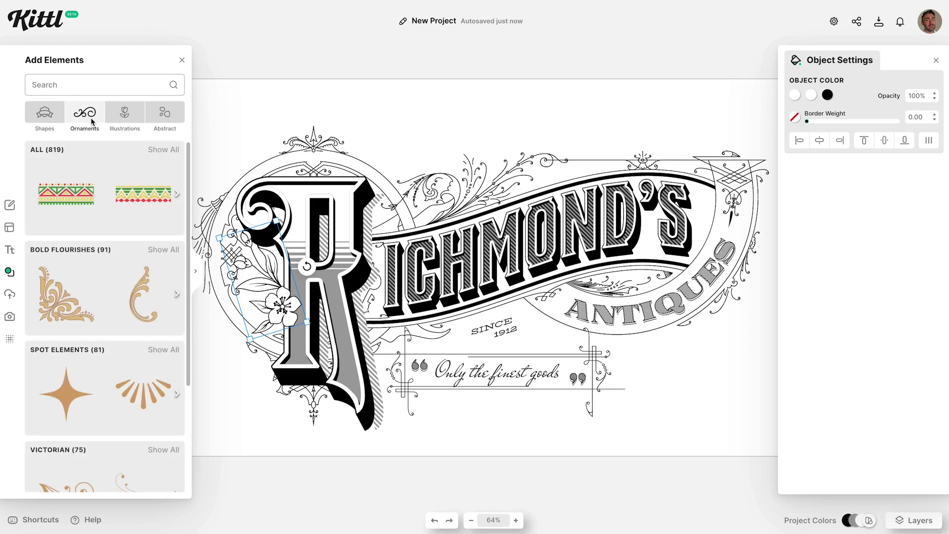
scroll(119, 292, down, 5)
click(161, 313)
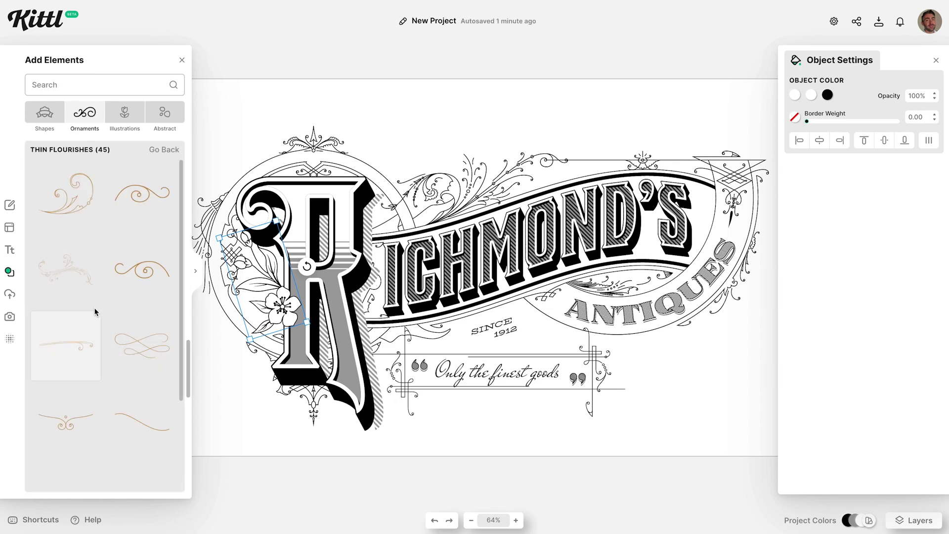
click(66, 193)
drag(474, 330, 537, 336)
right_click(536, 335)
click(575, 424)
drag(492, 305, 519, 302)
drag(447, 405, 505, 371)
Fit the flourish into the gap between the ribbon and the tagline frame, and color it black
scroll(505, 374, up, 5)
drag(636, 305, 596, 274)
drag(624, 347, 611, 336)
drag(473, 216, 481, 221)
click(794, 95)
click(637, 348)
Move “SINCE” and “1912” together toward the large R, clear of the flourish
click(508, 281)
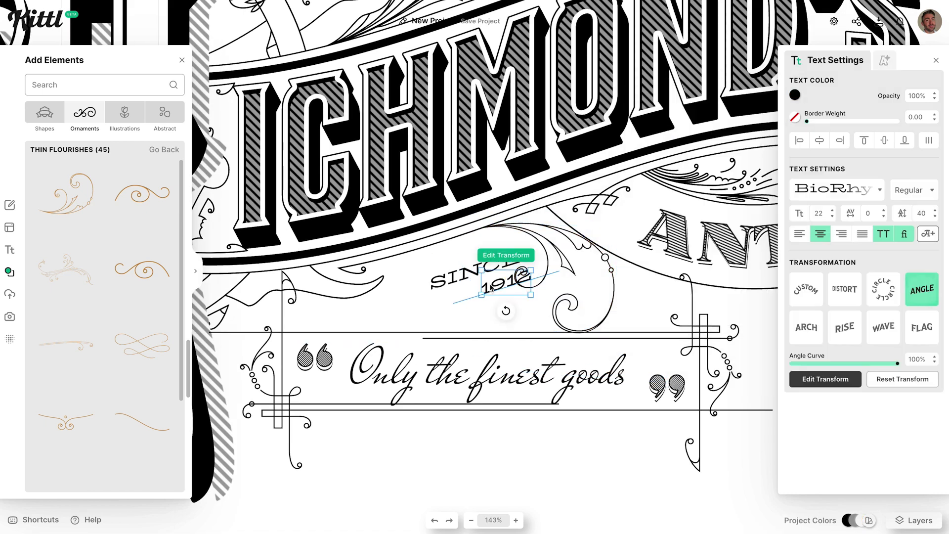
shift+click(474, 269)
drag(474, 269, 441, 274)
click(497, 427)
key(ctrl+0)
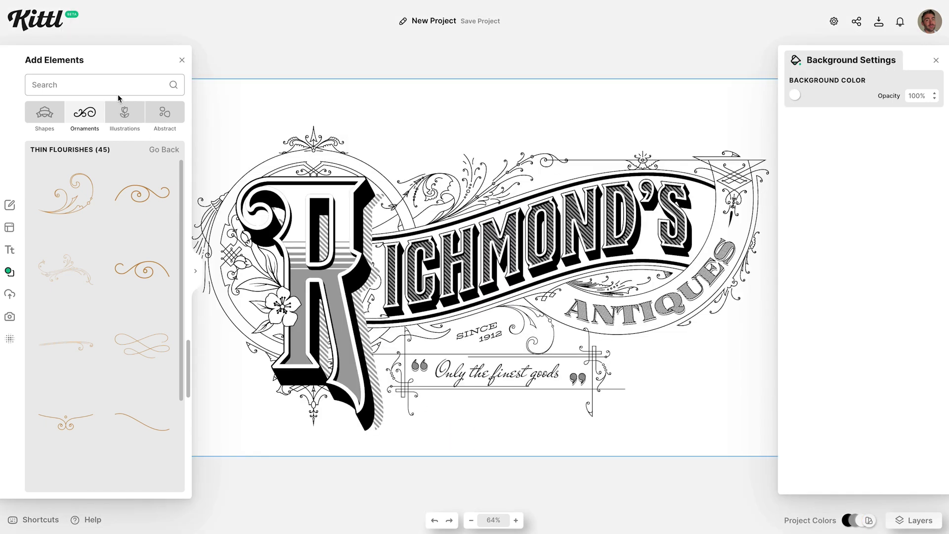
Search the elements for “gentleman” and place the small moustached man's portrait beneath “ANTIQUES”, beside the closing end of the tagline frame
text(gentle)
key(Down)
key(Return)
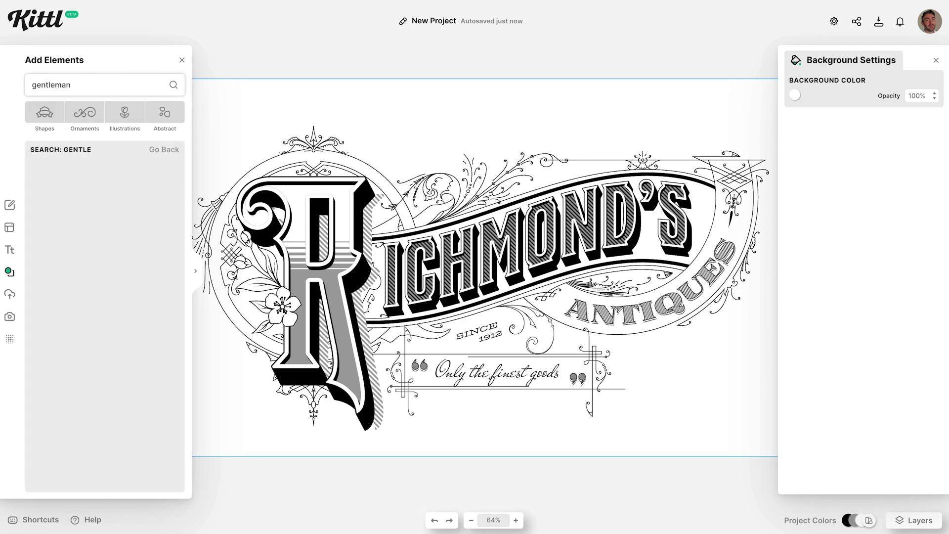
scroll(113, 211, down, 6)
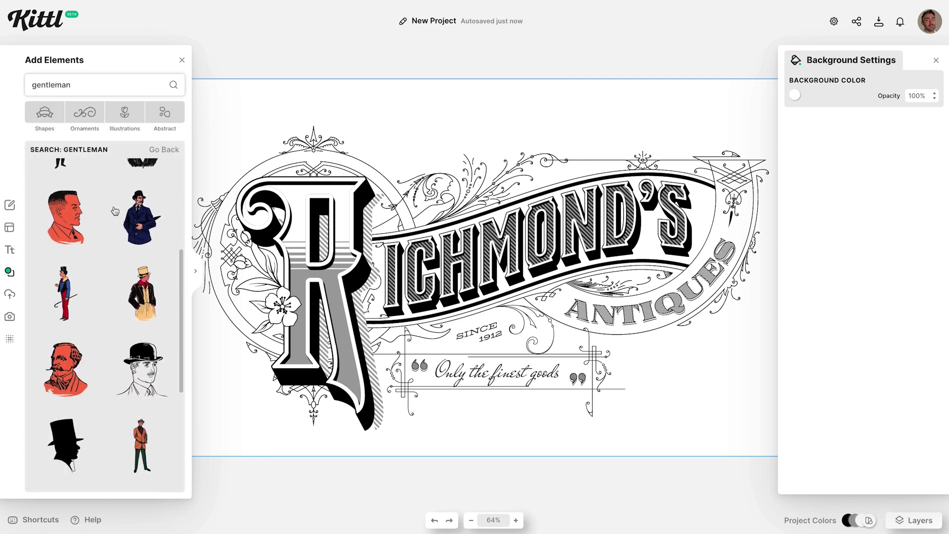
click(142, 392)
drag(479, 268, 650, 367)
drag(694, 308, 678, 323)
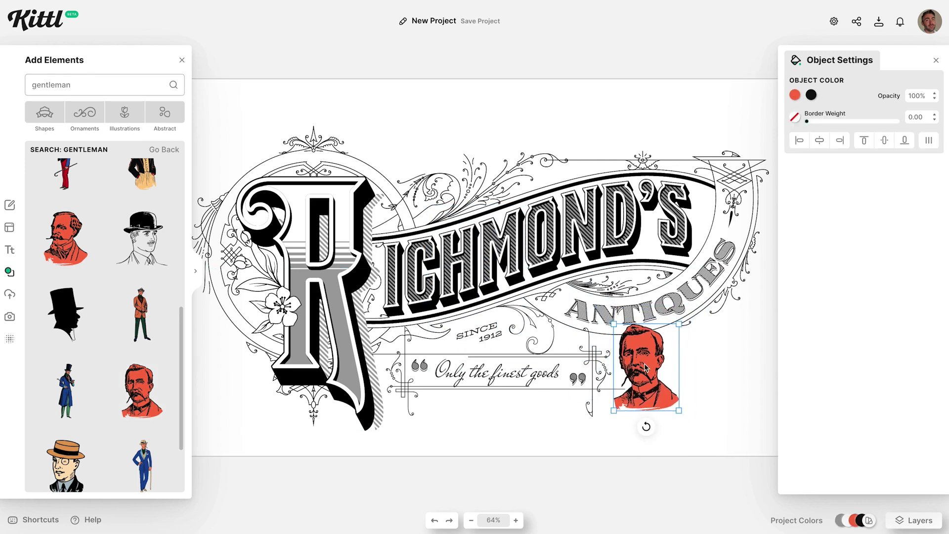
drag(644, 368, 634, 374)
Change the portrait's red fill to white and nudge the portrait slightly away from the tagline frame
click(794, 94)
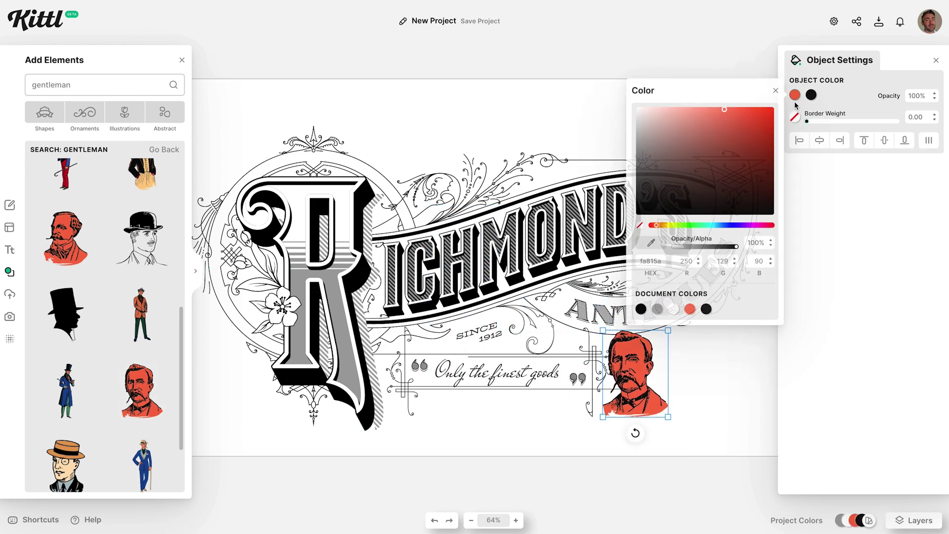
click(673, 308)
drag(637, 377, 642, 376)
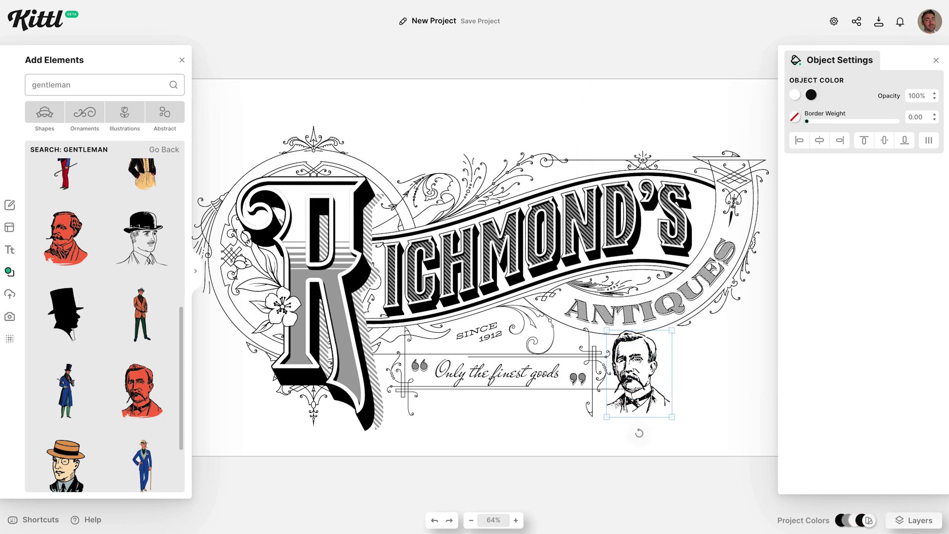
click(691, 408)
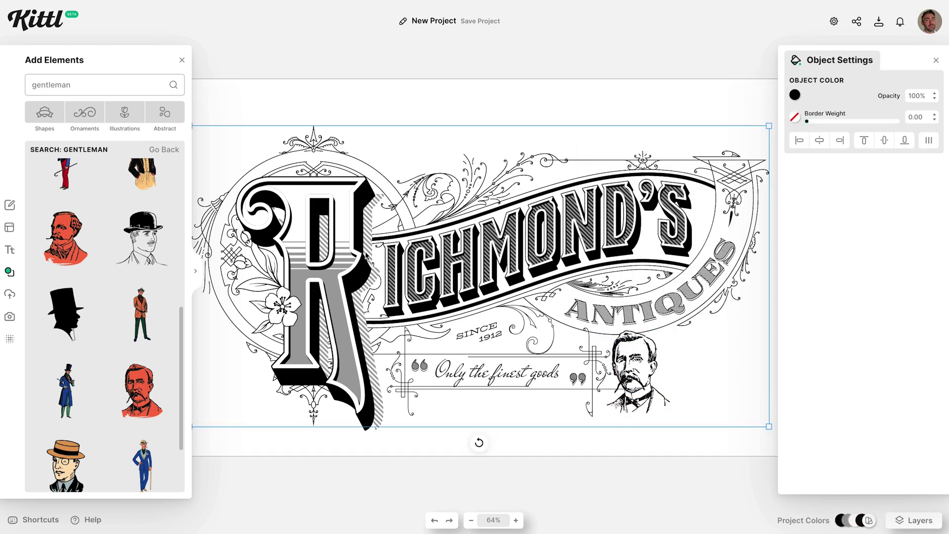
click(182, 60)
click(270, 105)
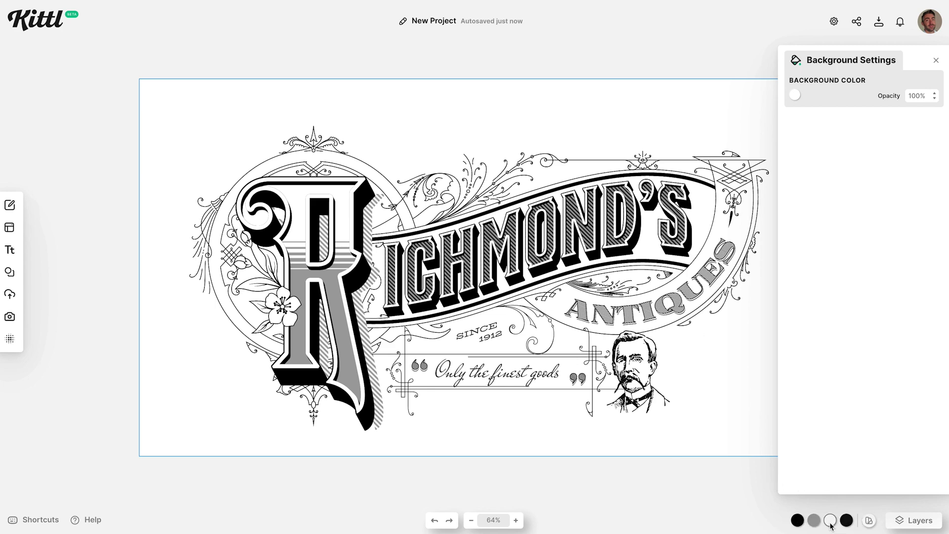
Change the white project color to dusty pink and the main black project color to dark maroon
click(830, 519)
click(773, 339)
click(797, 520)
click(837, 396)
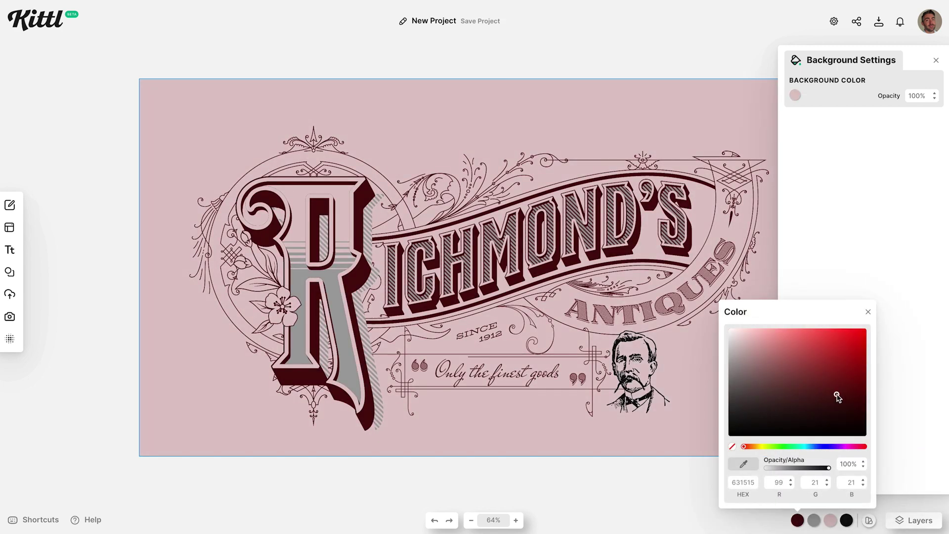
Change the gray project color to a burnt orange
click(846, 520)
click(814, 519)
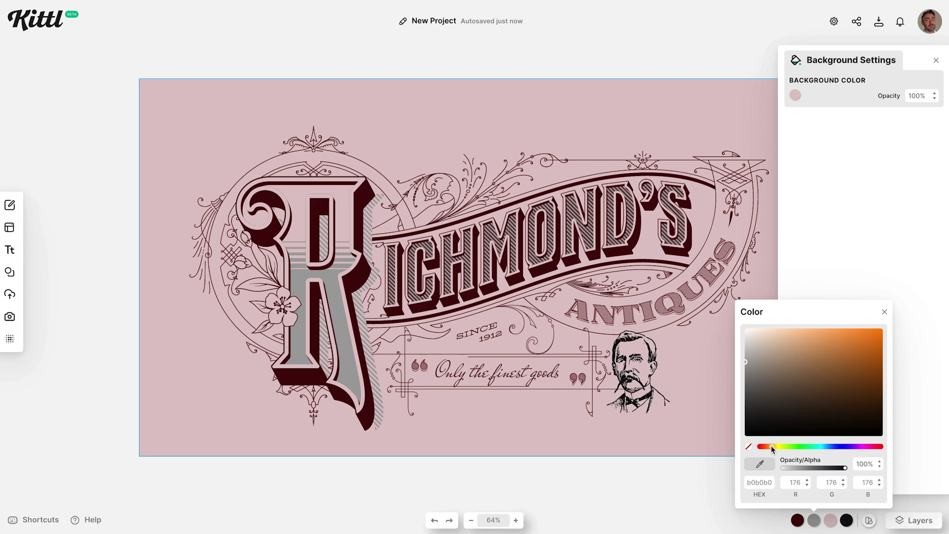
drag(801, 395, 815, 345)
click(768, 447)
click(840, 349)
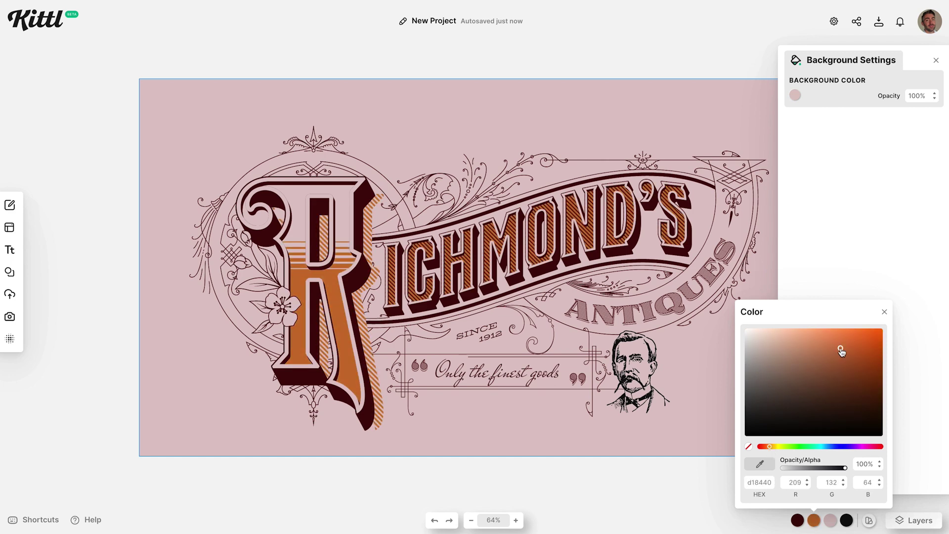
Recolor the portrait's black linework dark maroon to match the rest of the logo
click(637, 371)
click(810, 94)
click(705, 417)
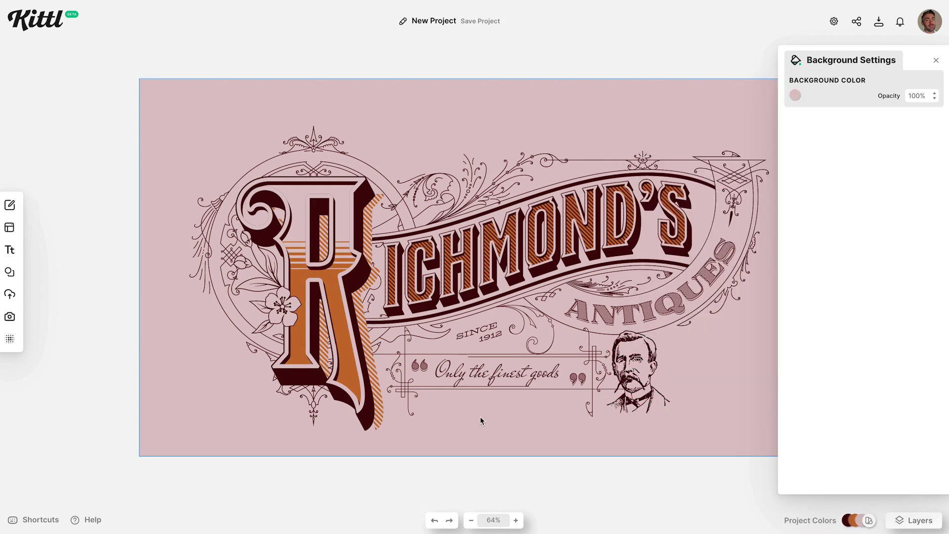
Try several paper textures on the background, including the rough, dark-edged and crumpled ones
click(10, 341)
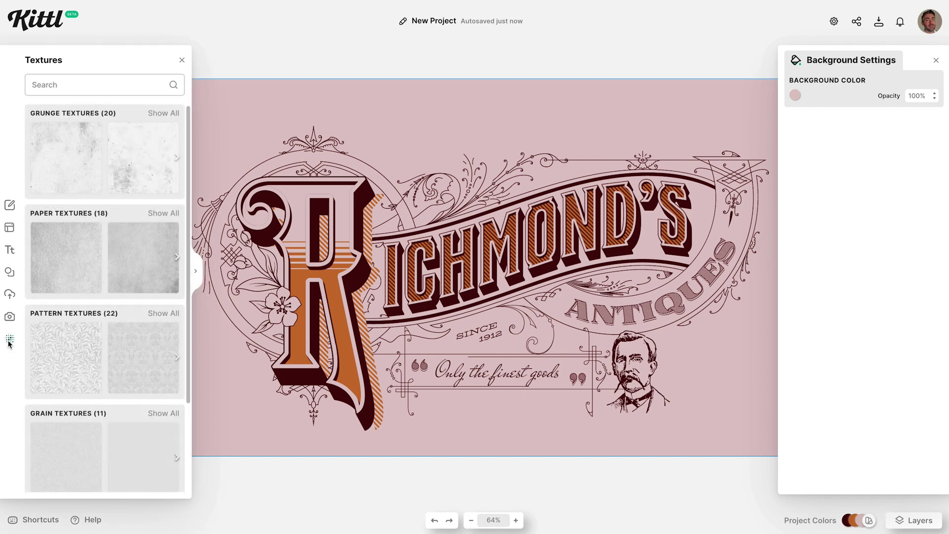
click(62, 279)
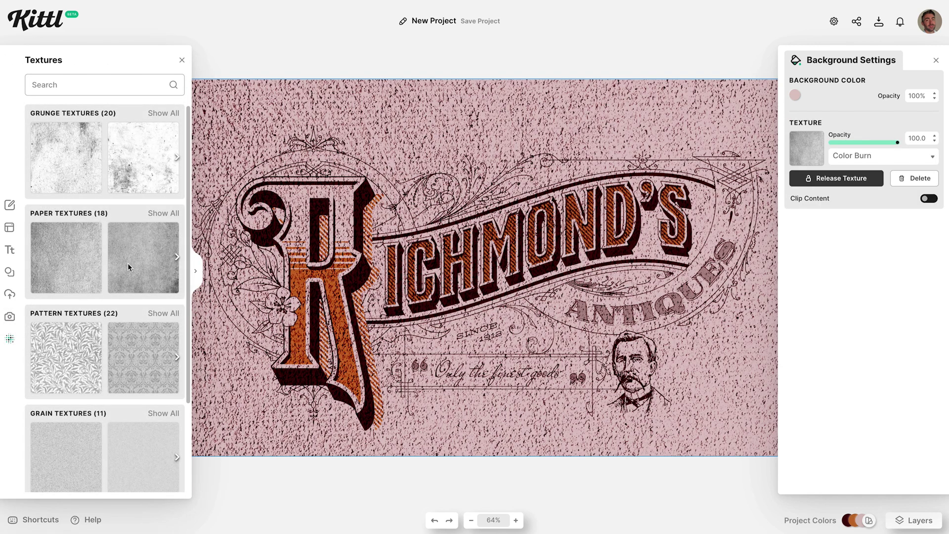
scroll(129, 267, right, 1)
click(128, 267)
scroll(129, 266, right, 2)
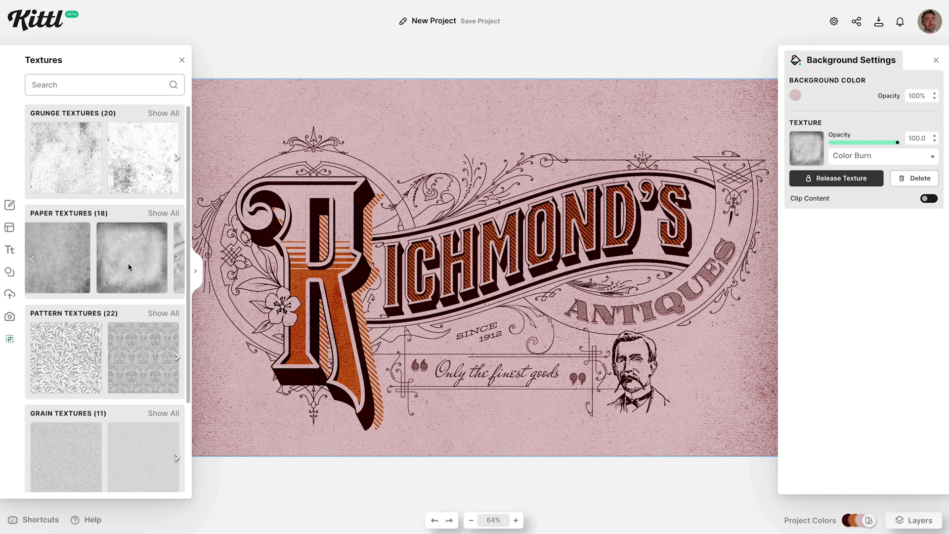
scroll(129, 263, right, 1)
click(129, 263)
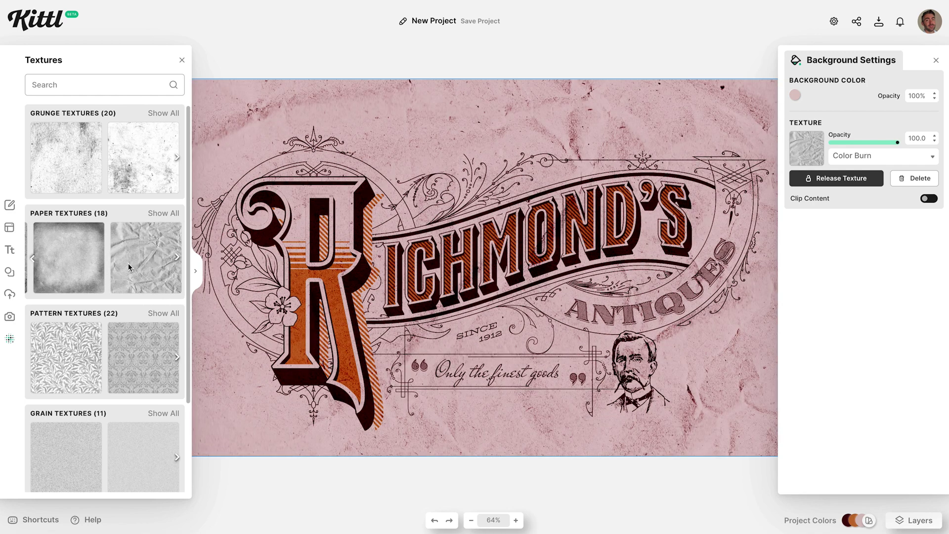
Apply the finely speckled paper texture to the background at 56.6 opacity and clear the side panels from view
scroll(129, 263, right, 2)
click(129, 263)
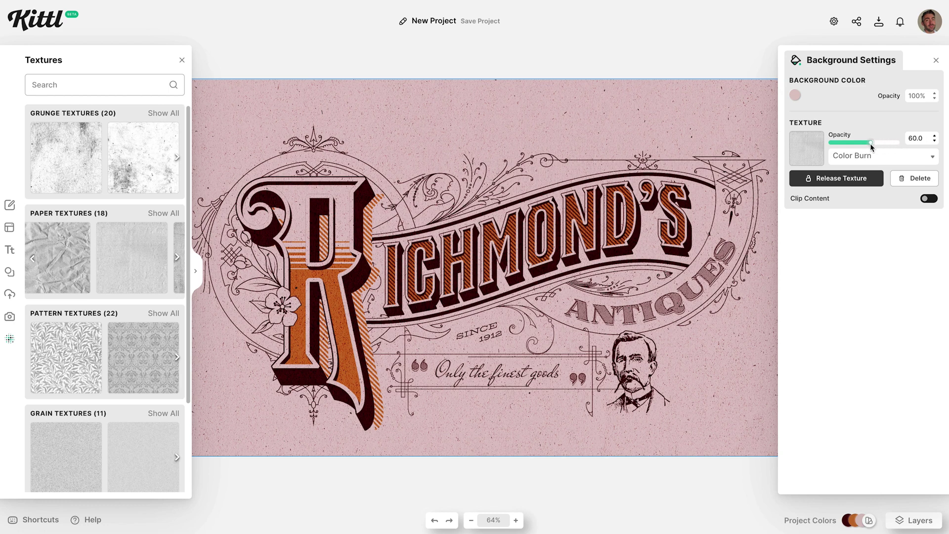
click(182, 60)
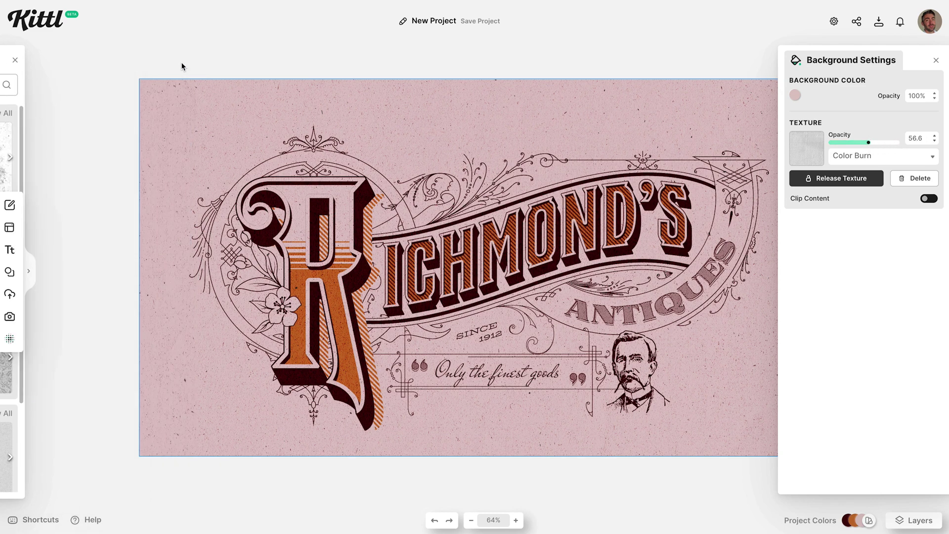
click(935, 60)
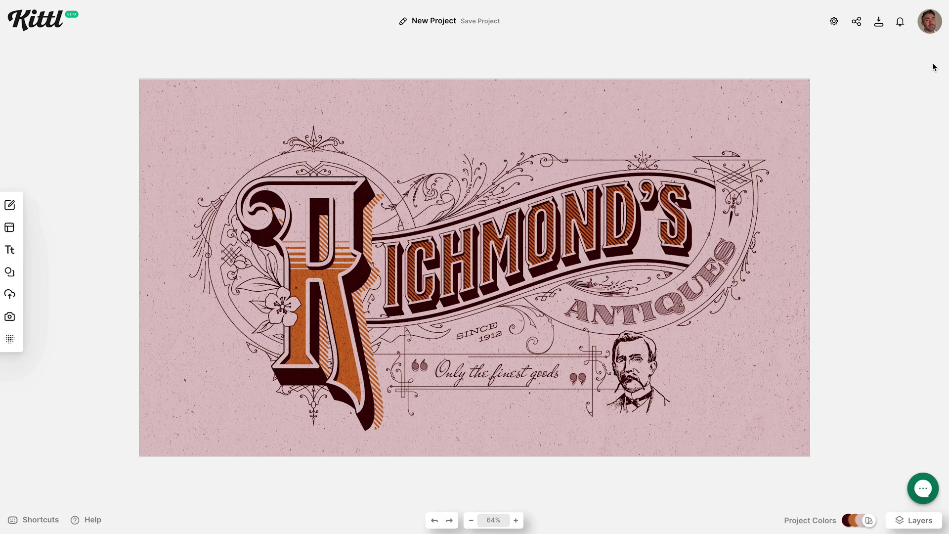